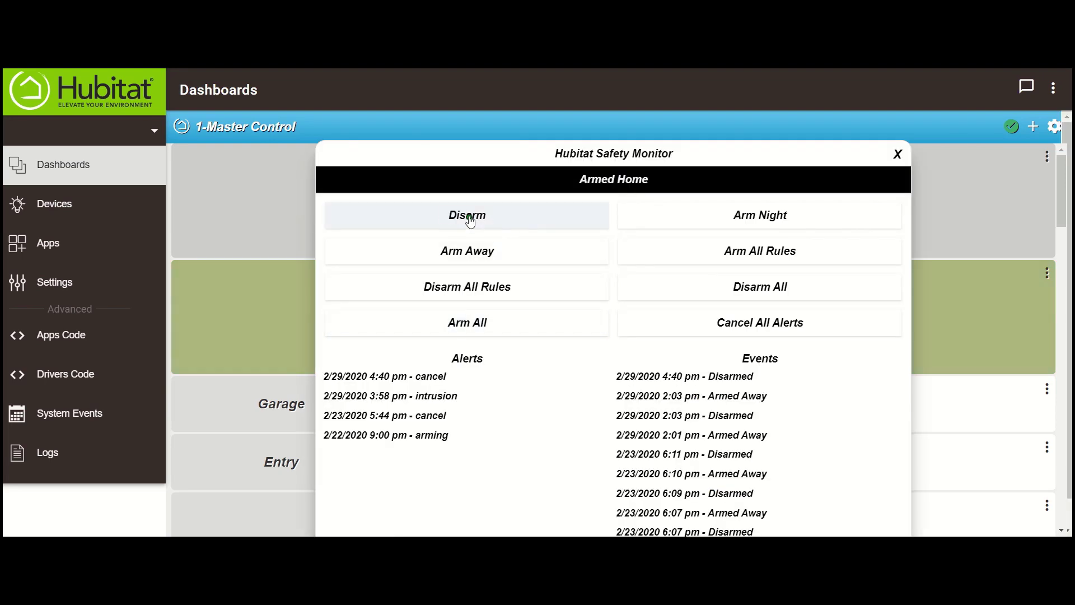
# Close the Hubitat Safety Monitor panel to return to the main interface
pyautogui.click(897, 154)
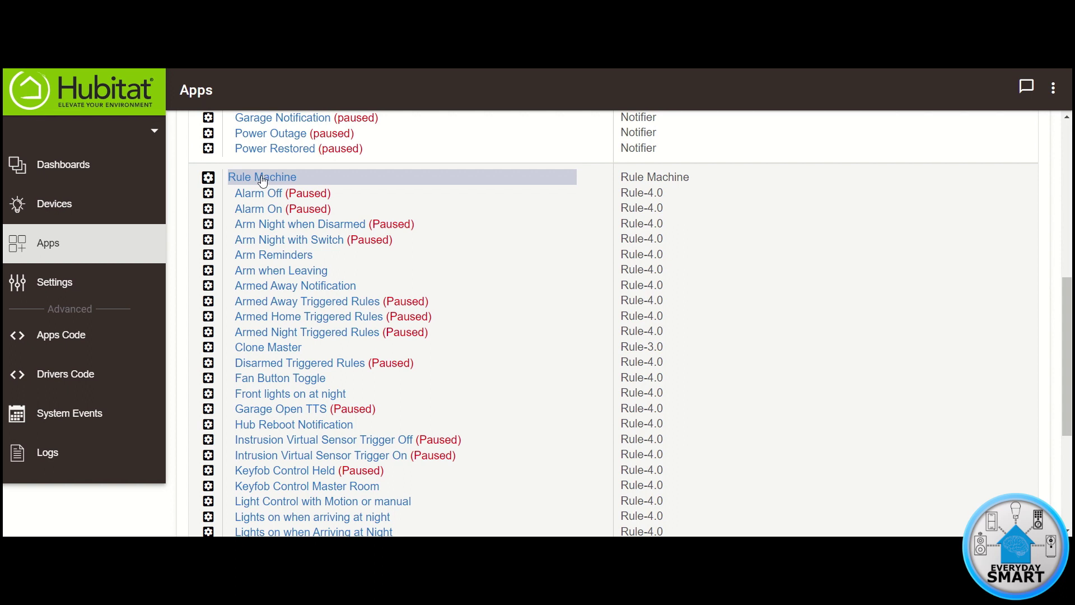
# Create a new Rule Machine rule and name it 'Armed Triggered Rules'
pyautogui.click(262, 179)
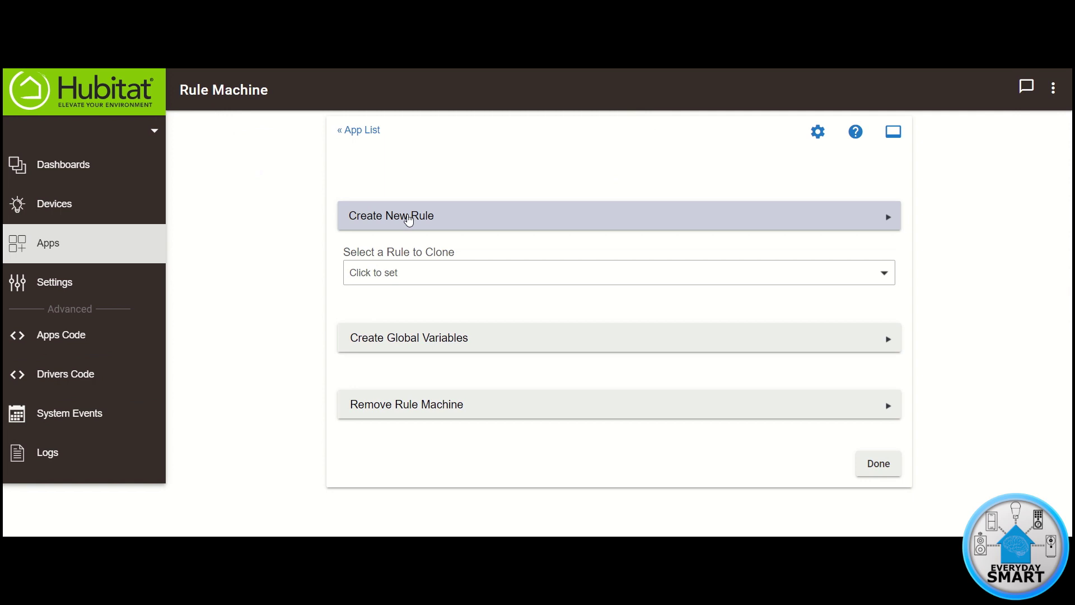
pyautogui.click(408, 219)
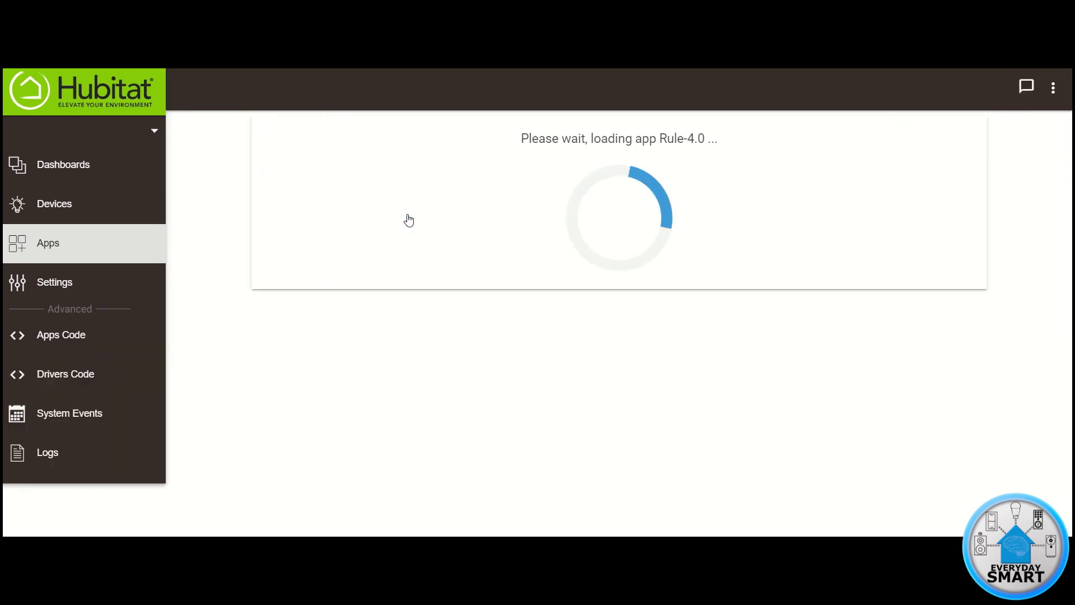
pyautogui.click(402, 288)
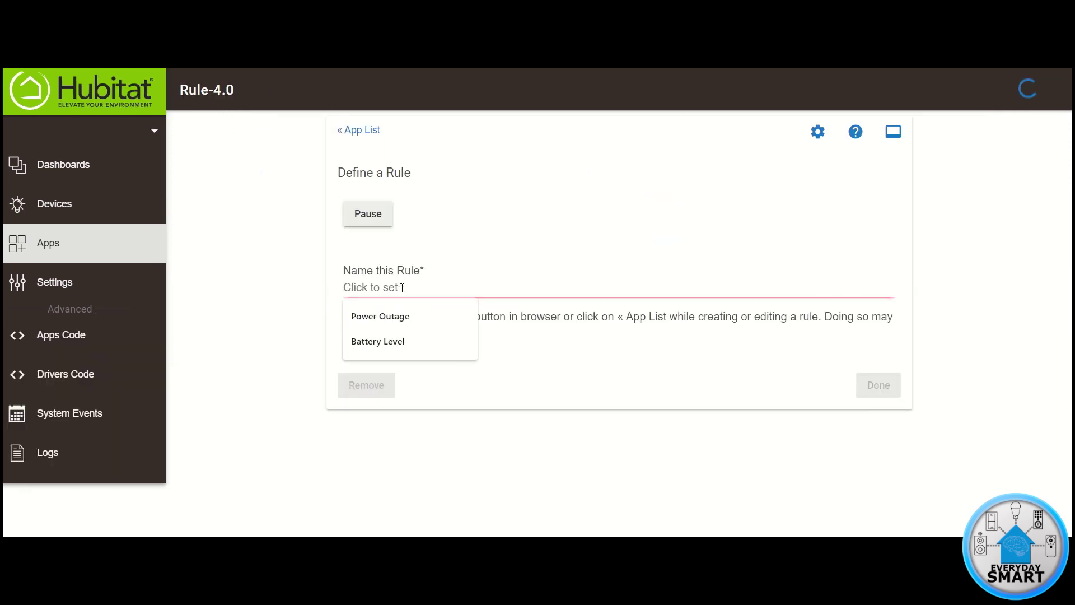
pyautogui.write('Armed Triggered Rules')
pyautogui.click(503, 369)
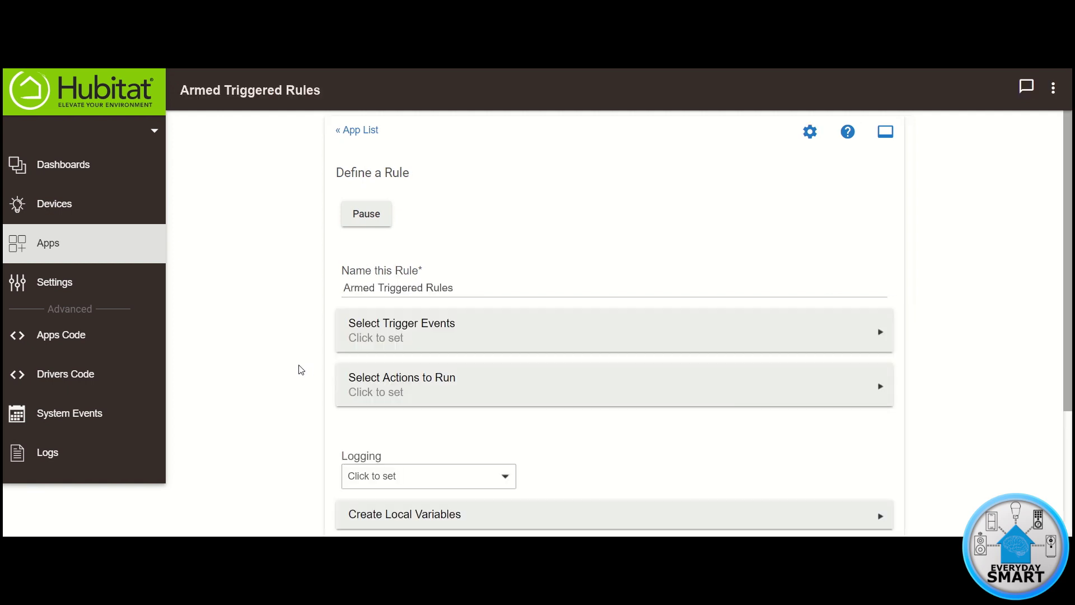
# Add an HSM Status trigger event that fires on Armed Home
pyautogui.click(423, 343)
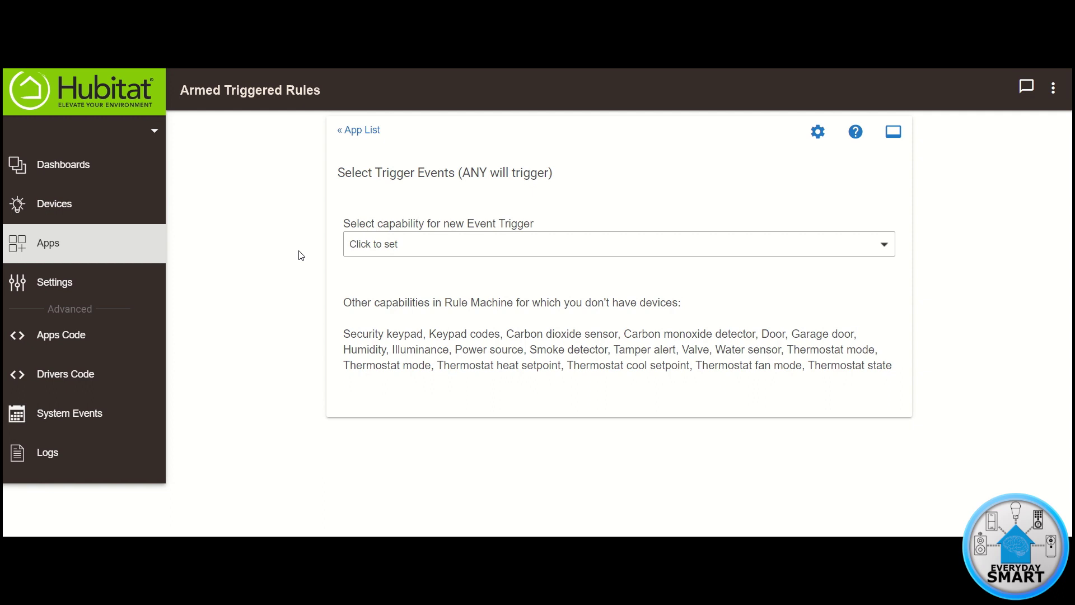
pyautogui.click(409, 247)
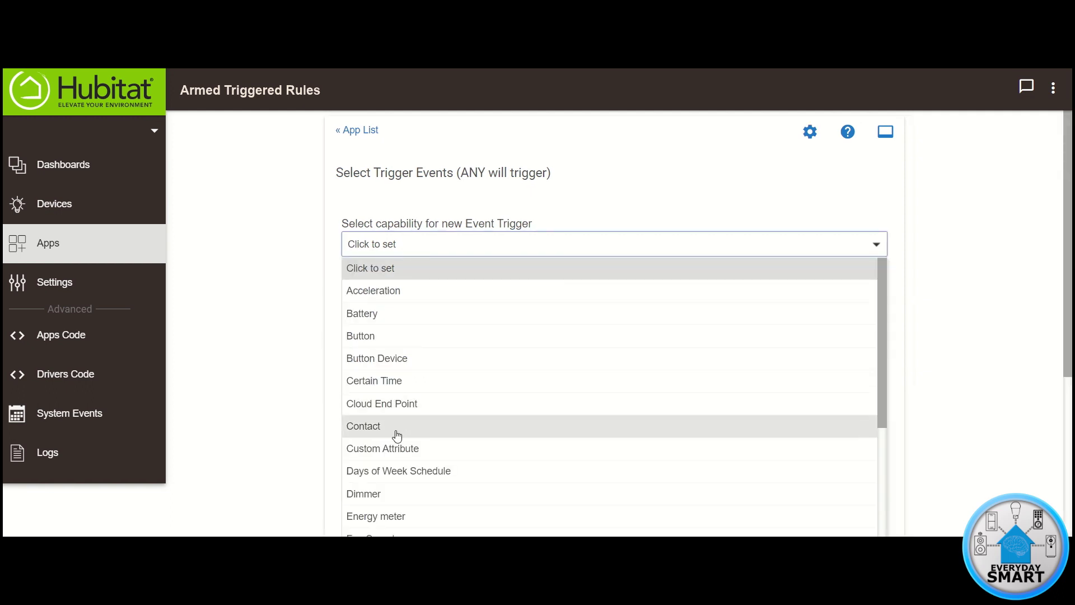
pyautogui.scroll(-3, 457, 419)
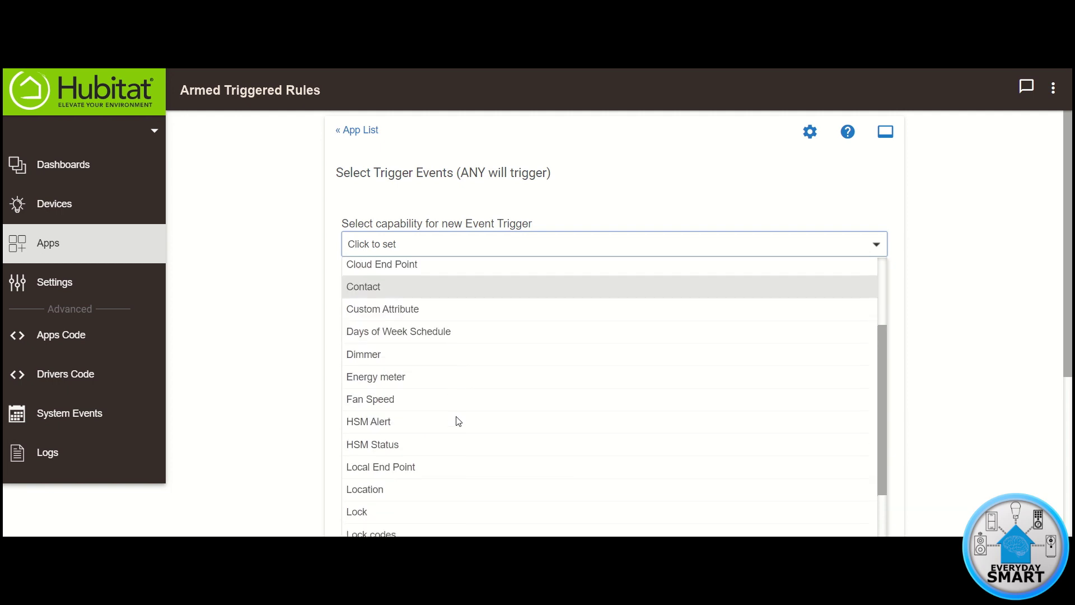
pyautogui.click(377, 443)
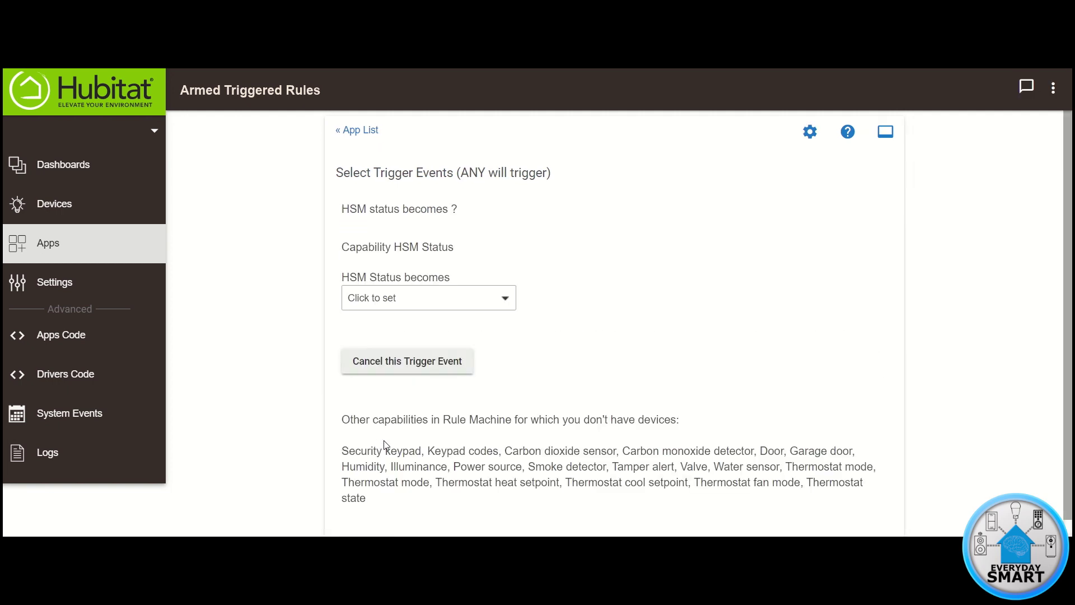
pyautogui.click(454, 303)
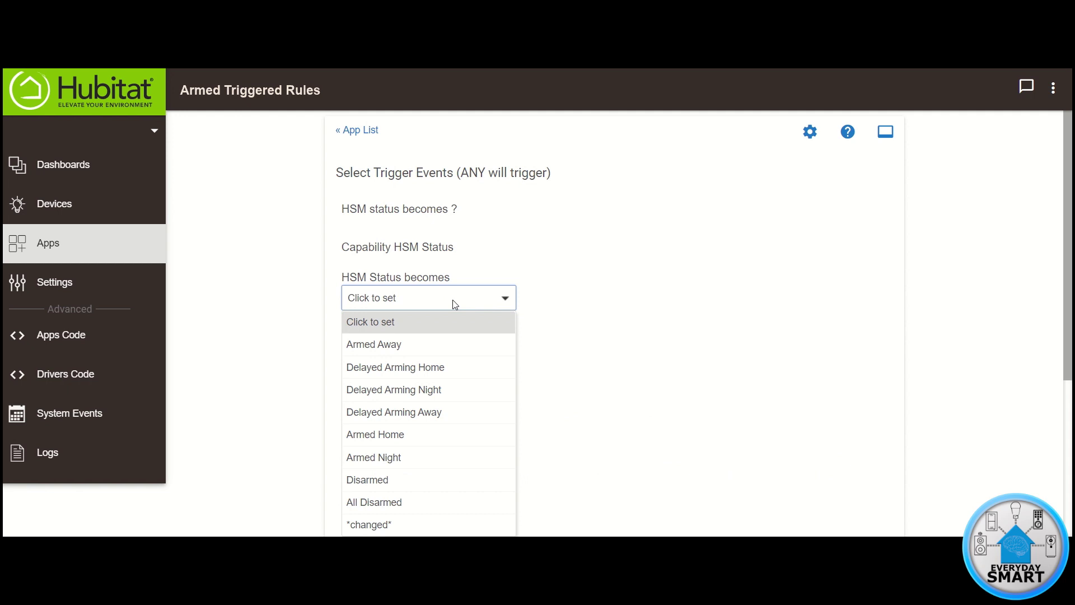
pyautogui.click(373, 441)
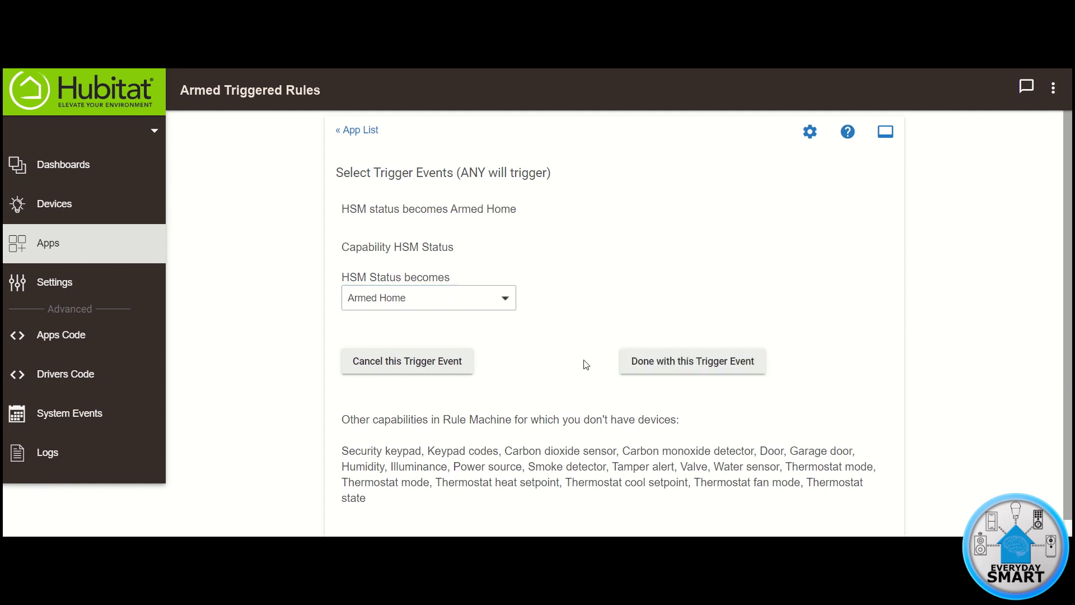
pyautogui.click(693, 369)
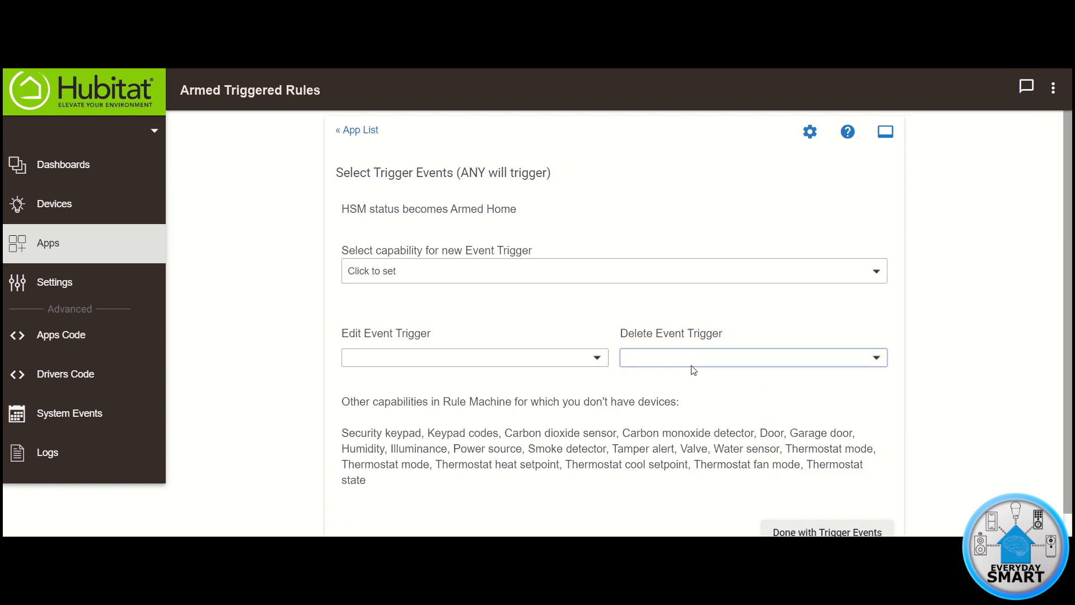
pyautogui.scroll(-1, 692, 367)
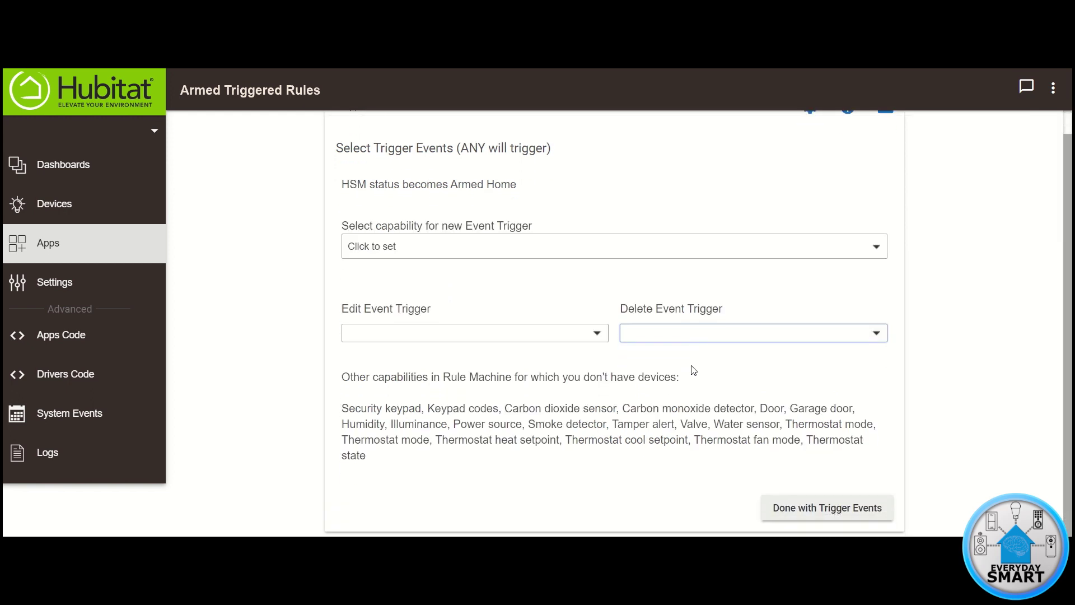
pyautogui.click(826, 496)
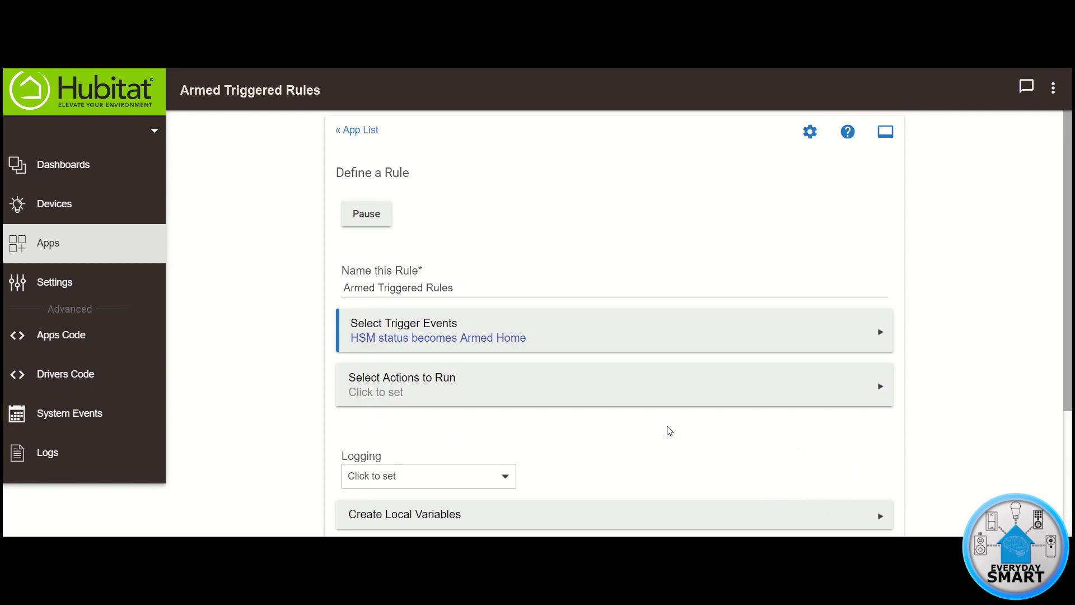
# Start a new action of type Send, Speak or Log a Message
pyautogui.click(482, 381)
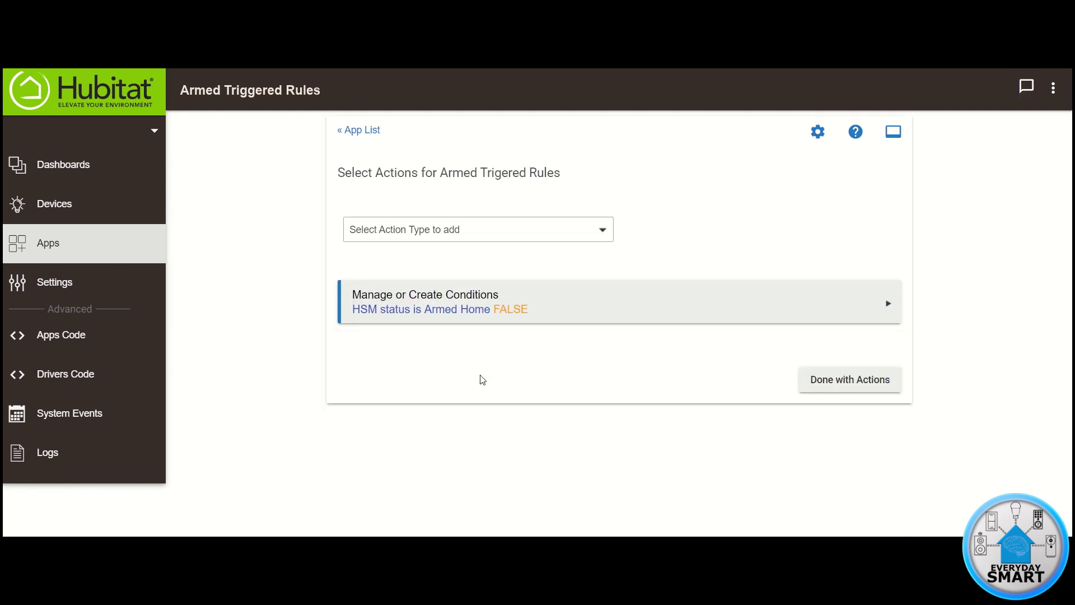
pyautogui.click(469, 235)
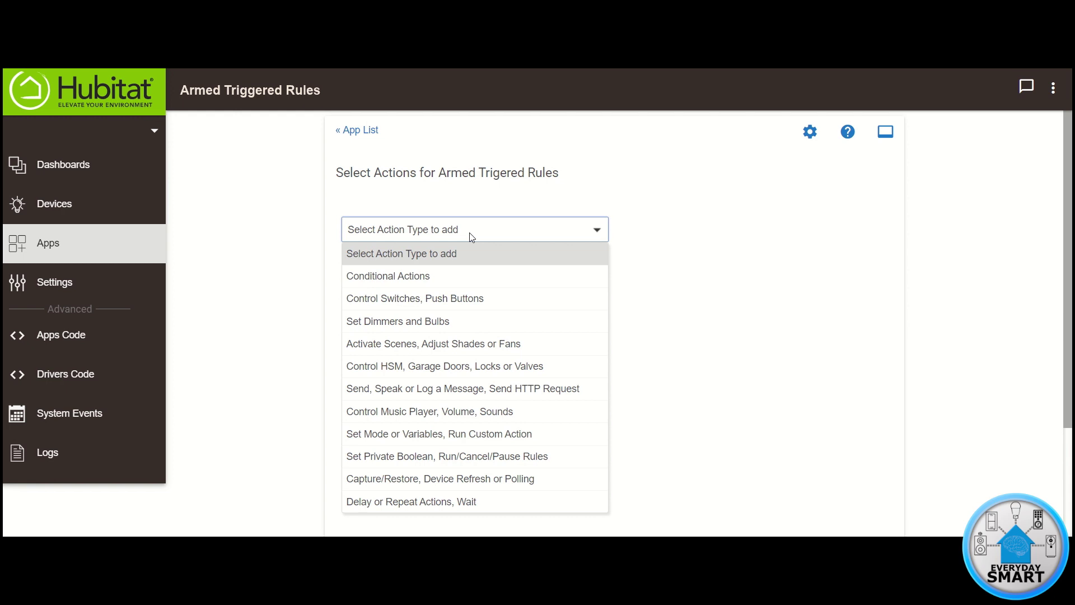
pyautogui.click(428, 388)
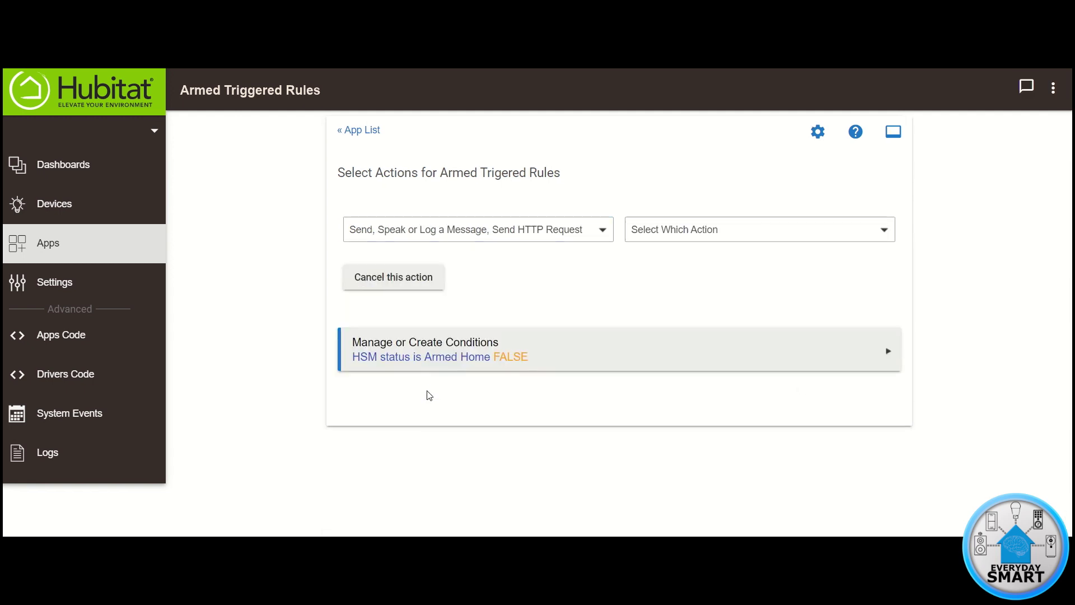
pyautogui.click(698, 236)
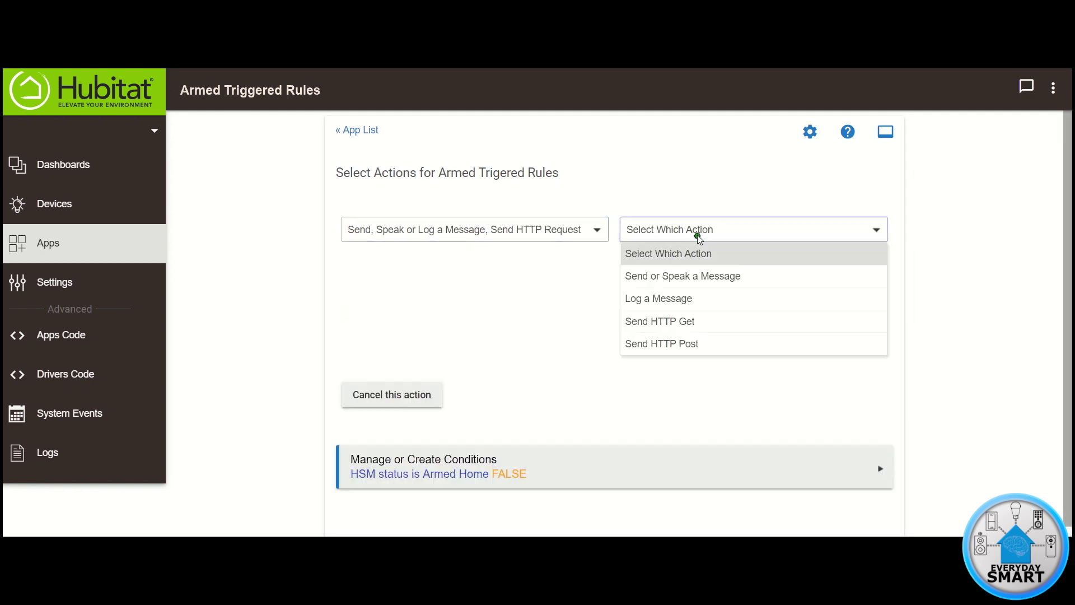
# Set up Send or Speak a Message with 'System has been armed home.' to ES Notification
pyautogui.click(672, 276)
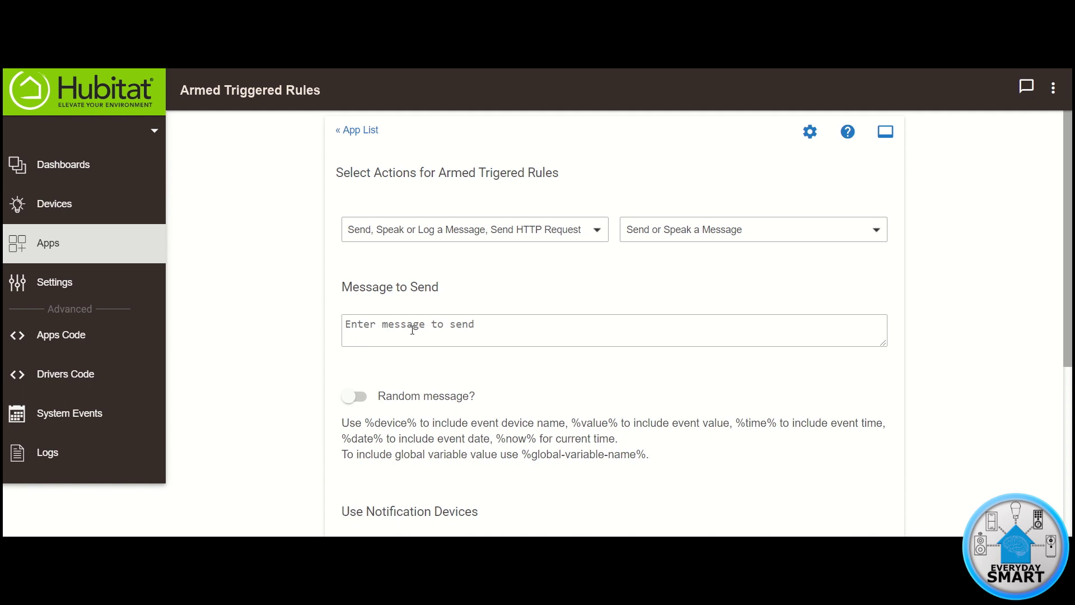
pyautogui.click(413, 330)
pyautogui.write('System has been armed home.')
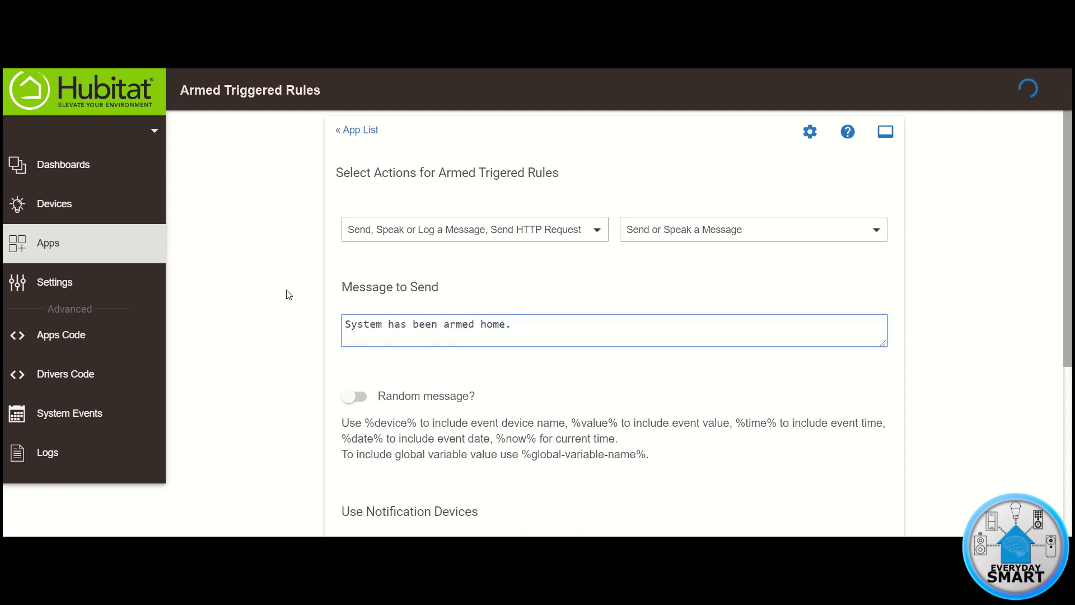
pyautogui.scroll(-4, 289, 295)
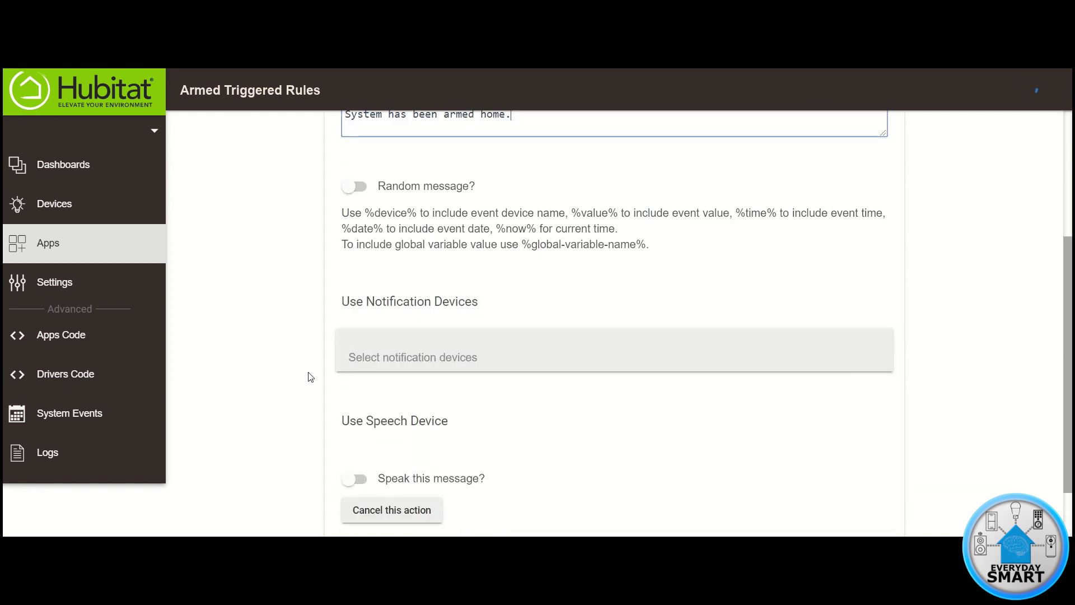
pyautogui.click(398, 366)
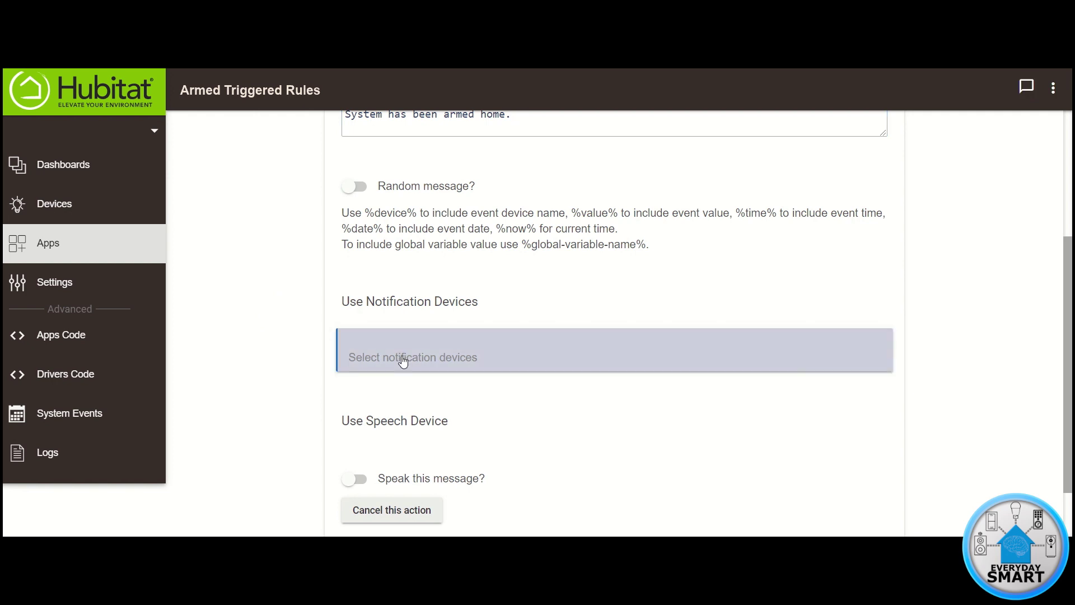
pyautogui.click(411, 358)
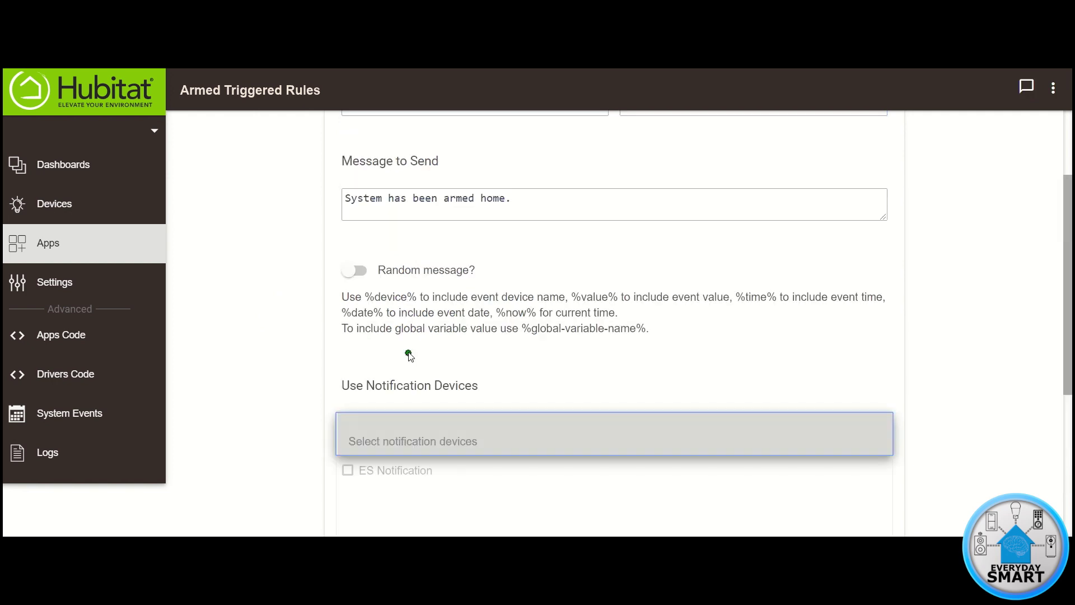
pyautogui.click(348, 400)
pyautogui.click(866, 481)
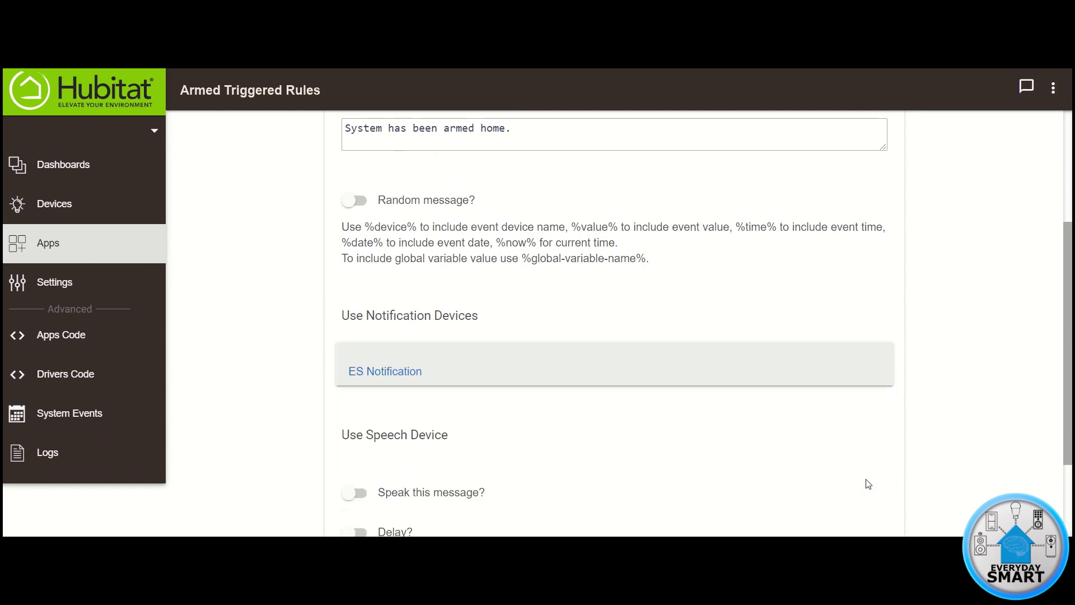
# Speak the message on Living Room Sonos and add the action to the rule
pyautogui.scroll(-1, 838, 446)
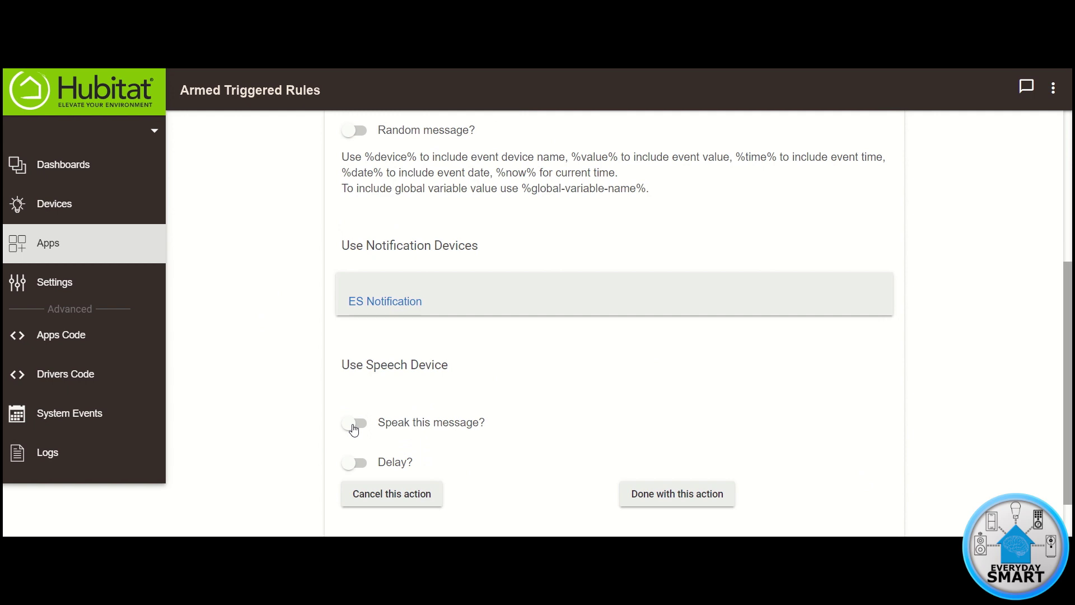
pyautogui.scroll(-2, 293, 403)
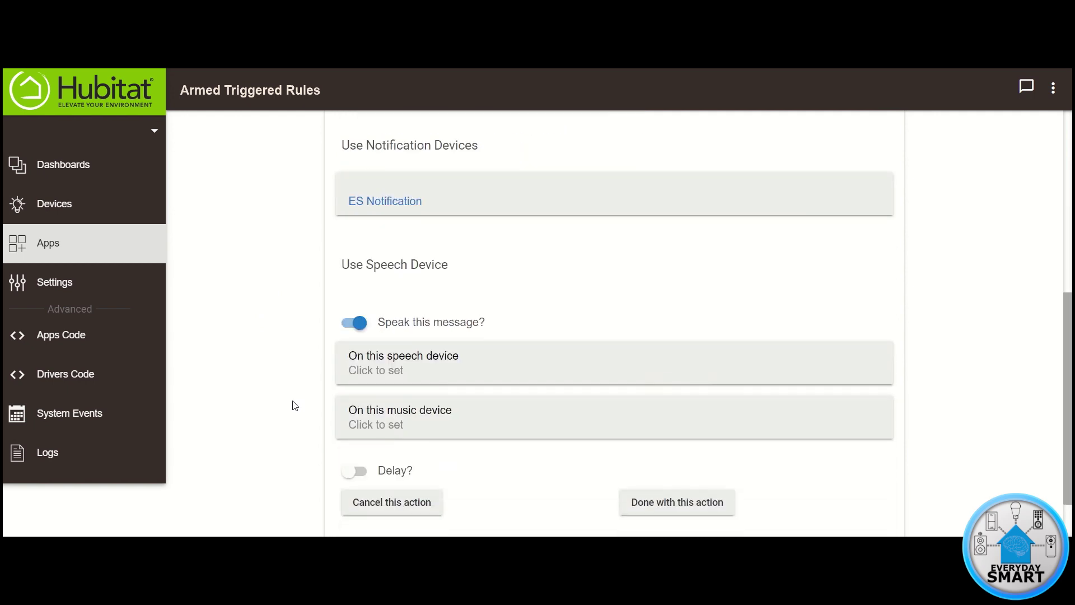
pyautogui.click(400, 330)
pyautogui.scroll(-3, 300, 391)
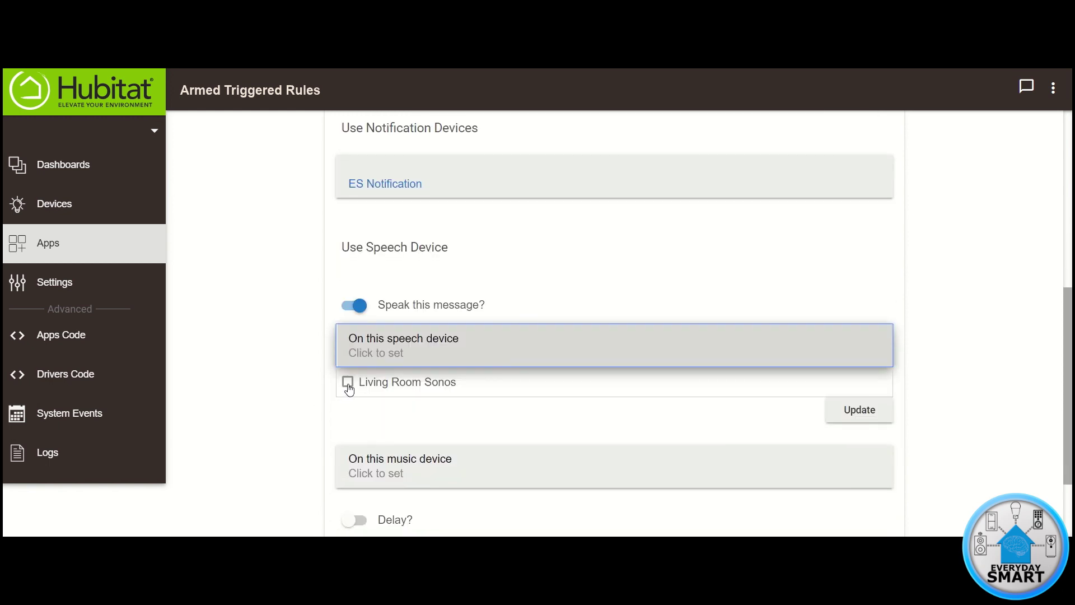
pyautogui.click(347, 382)
pyautogui.click(859, 413)
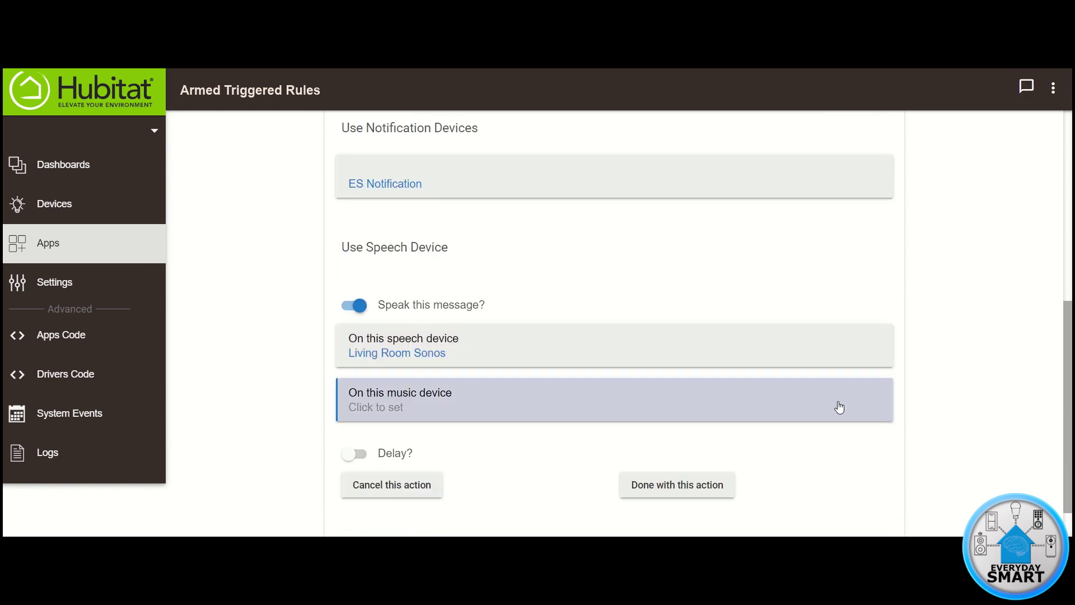
pyautogui.click(661, 487)
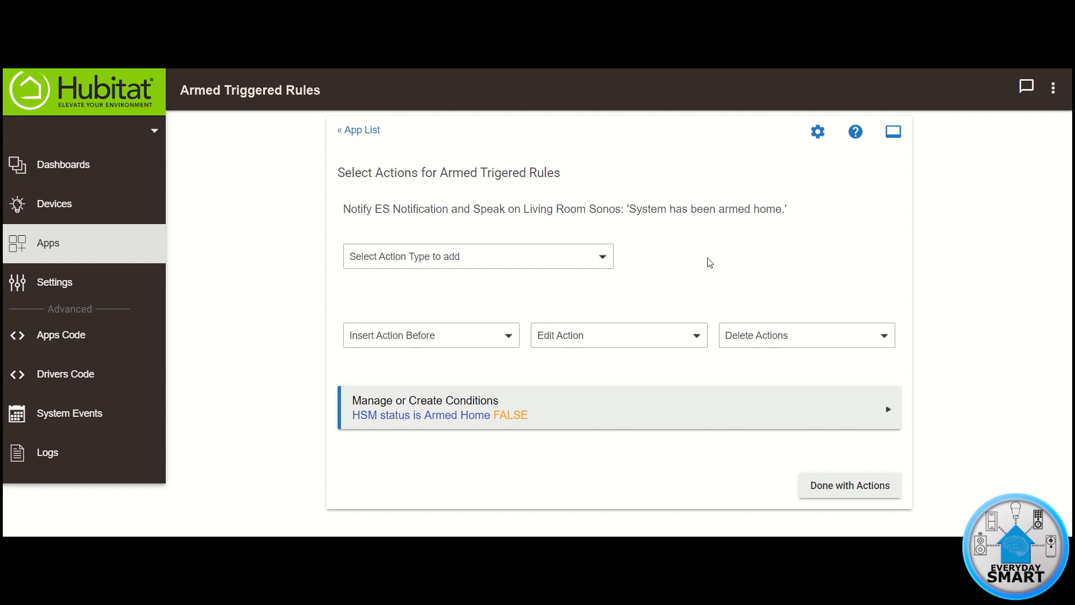
# Add a Set color and level bulb action targeting the Alarm Indicator
pyautogui.click(461, 259)
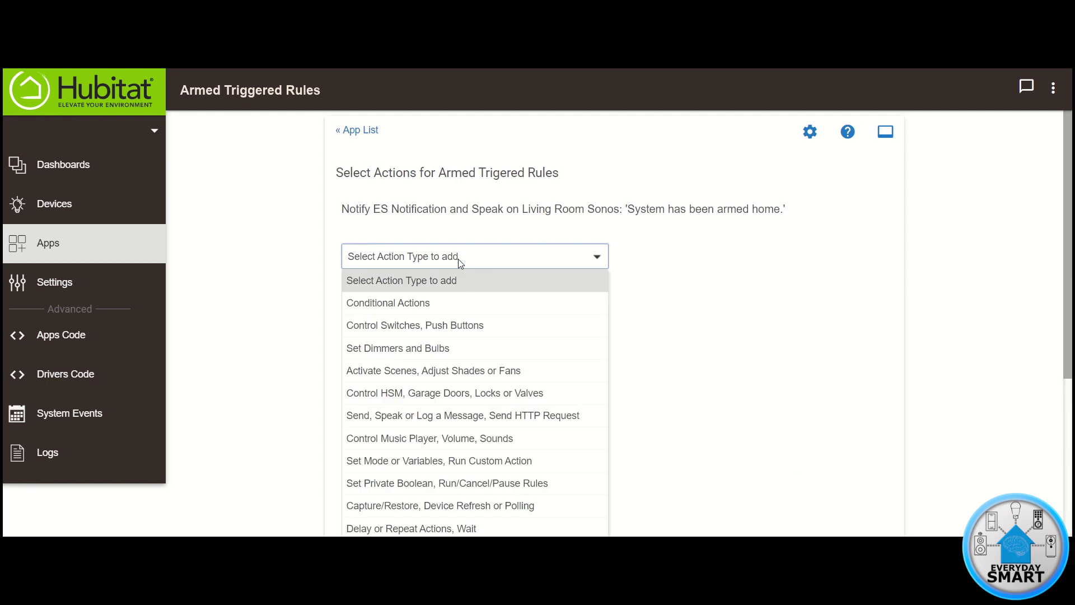
pyautogui.click(383, 349)
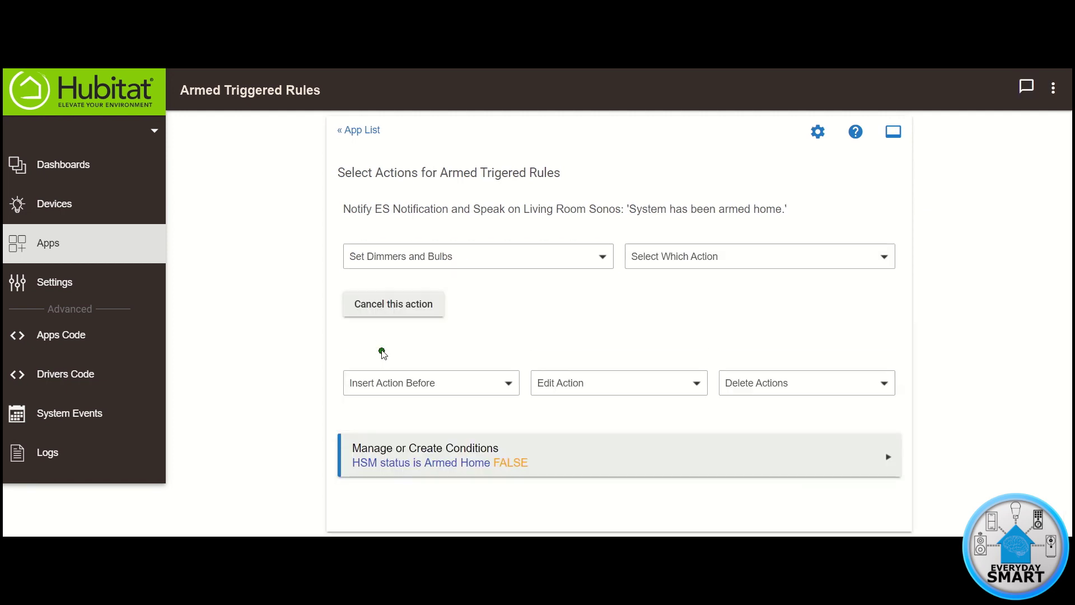
pyautogui.click(708, 258)
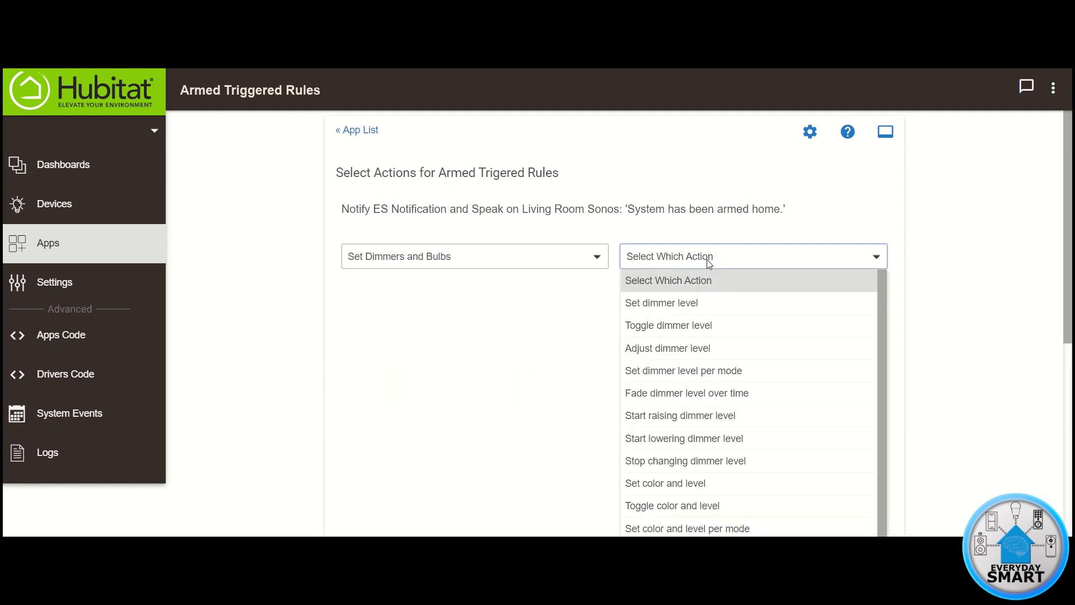
pyautogui.click(663, 483)
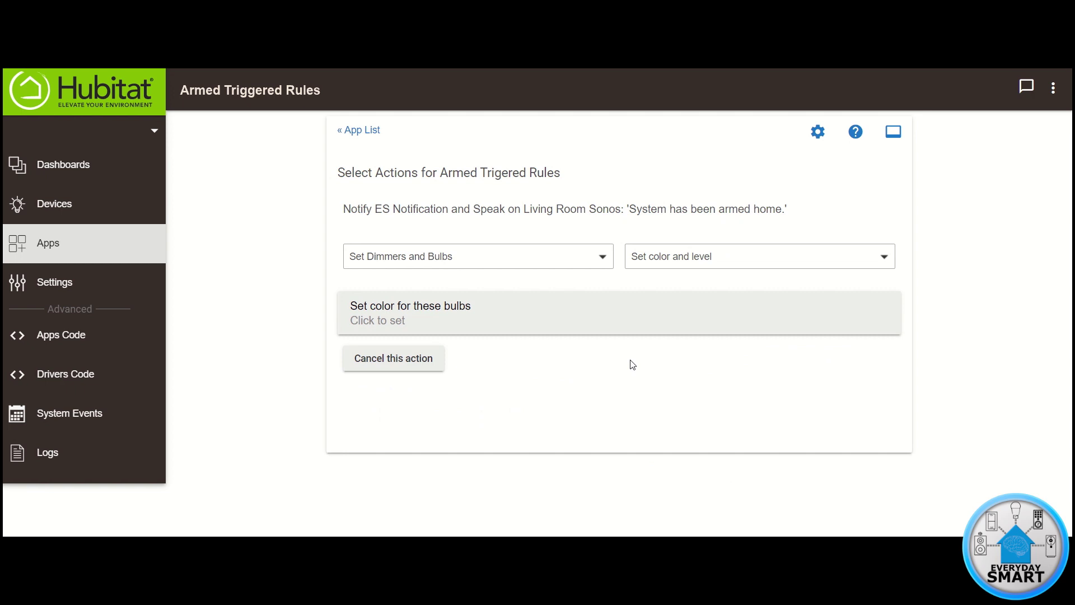
pyautogui.click(400, 311)
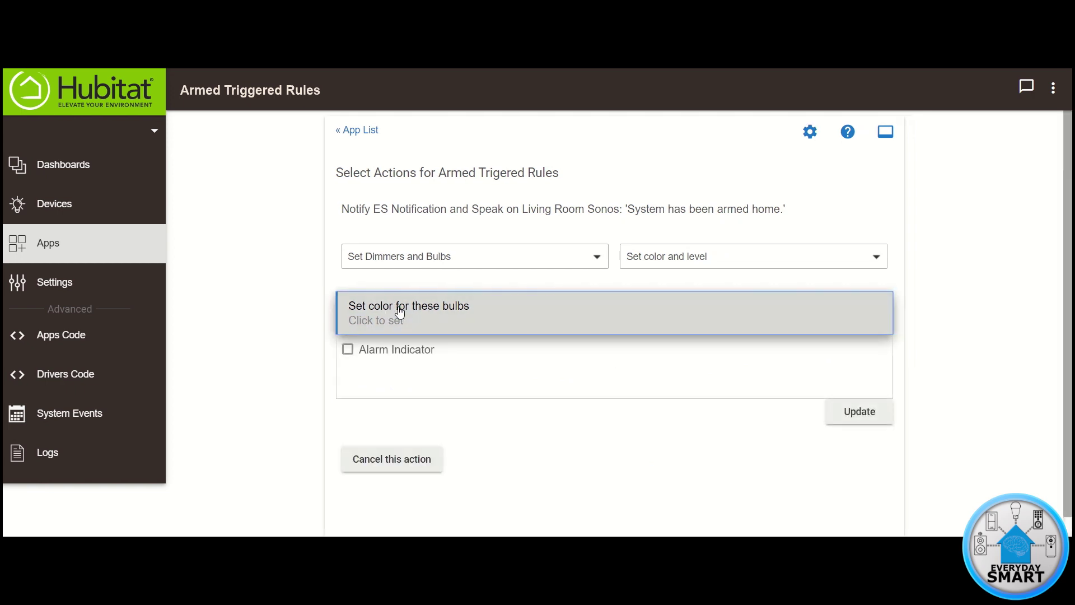
pyautogui.click(347, 350)
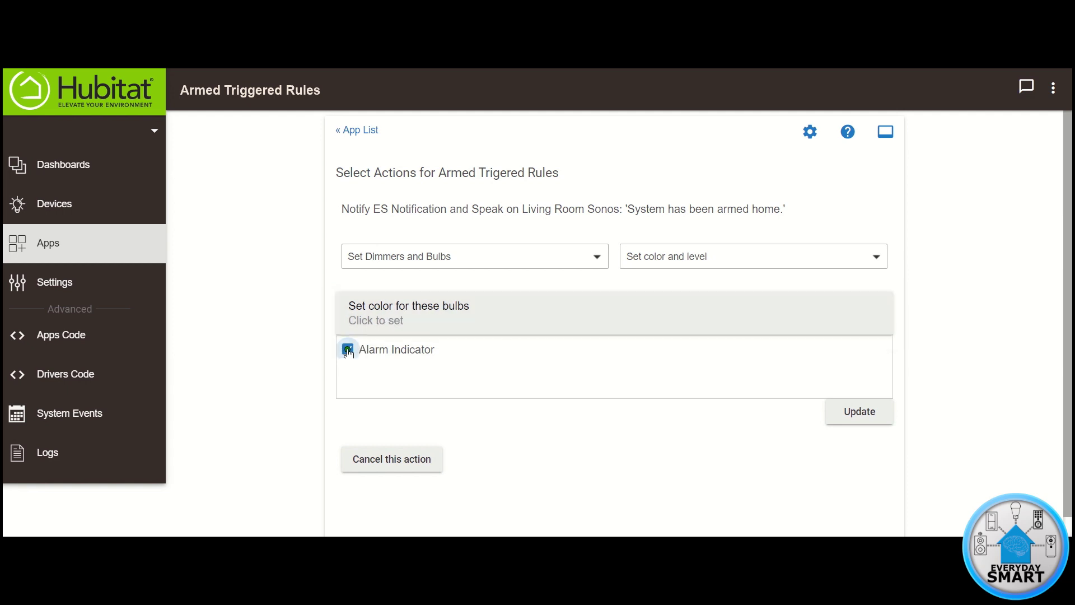
pyautogui.click(850, 412)
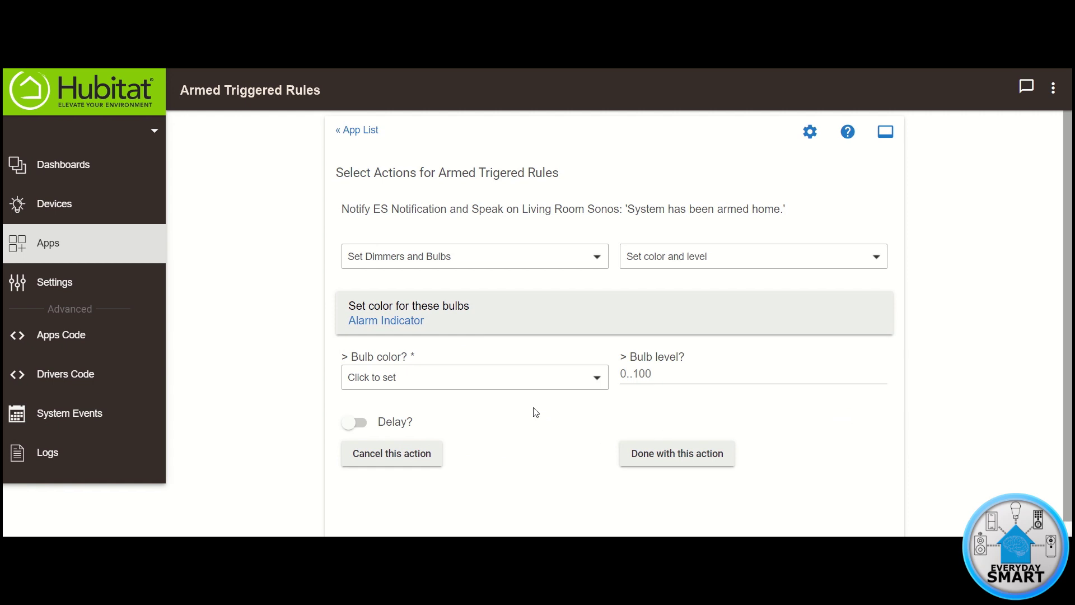
# Set the Alarm Indicator color to Orange at level 70 and save the action
pyautogui.click(496, 379)
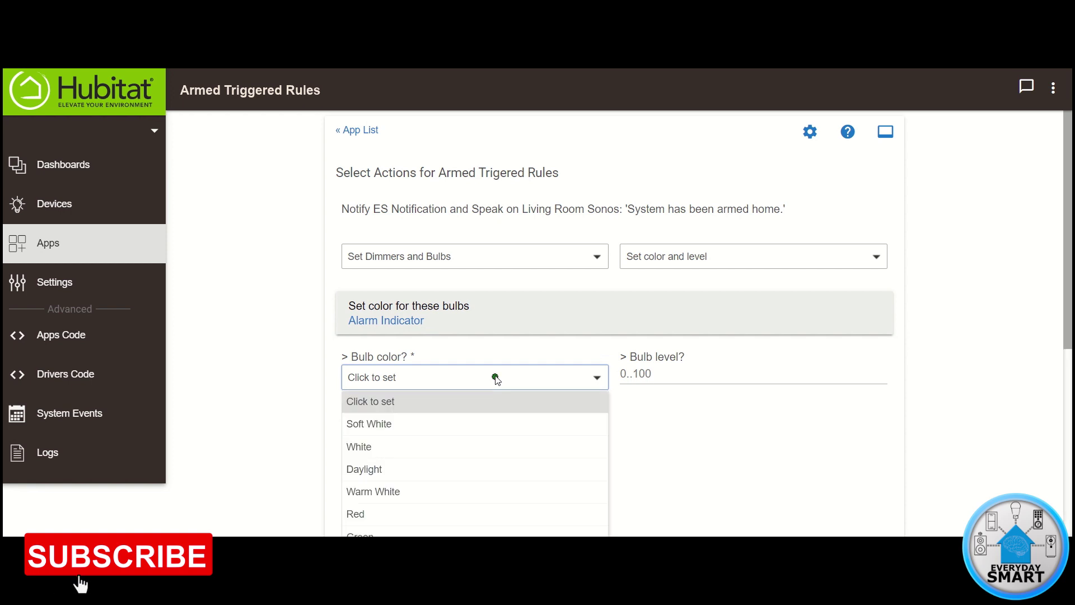
pyautogui.scroll(-3, 306, 409)
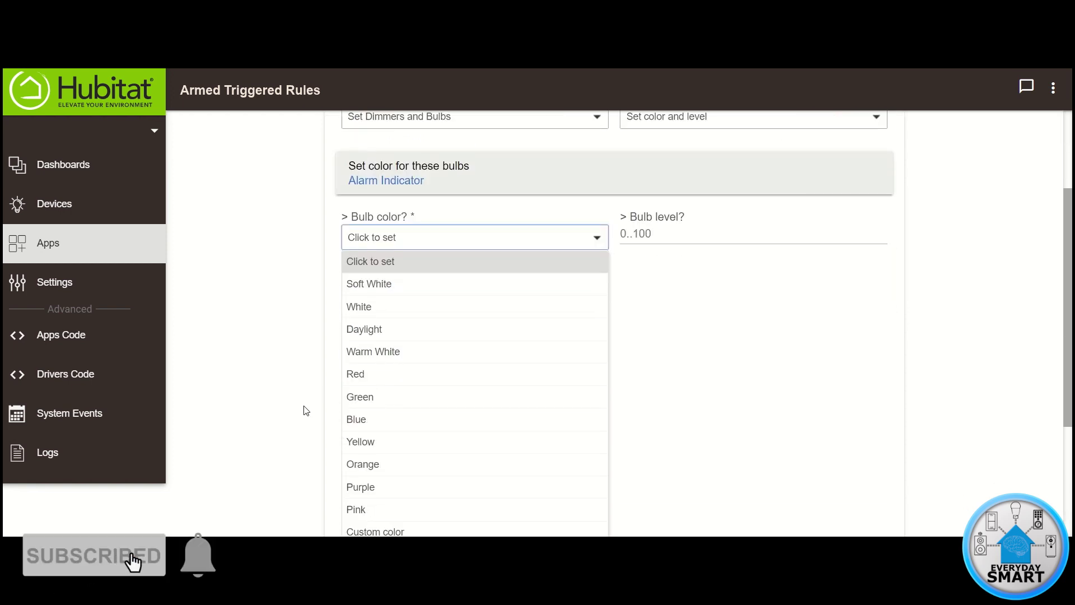
pyautogui.click(365, 464)
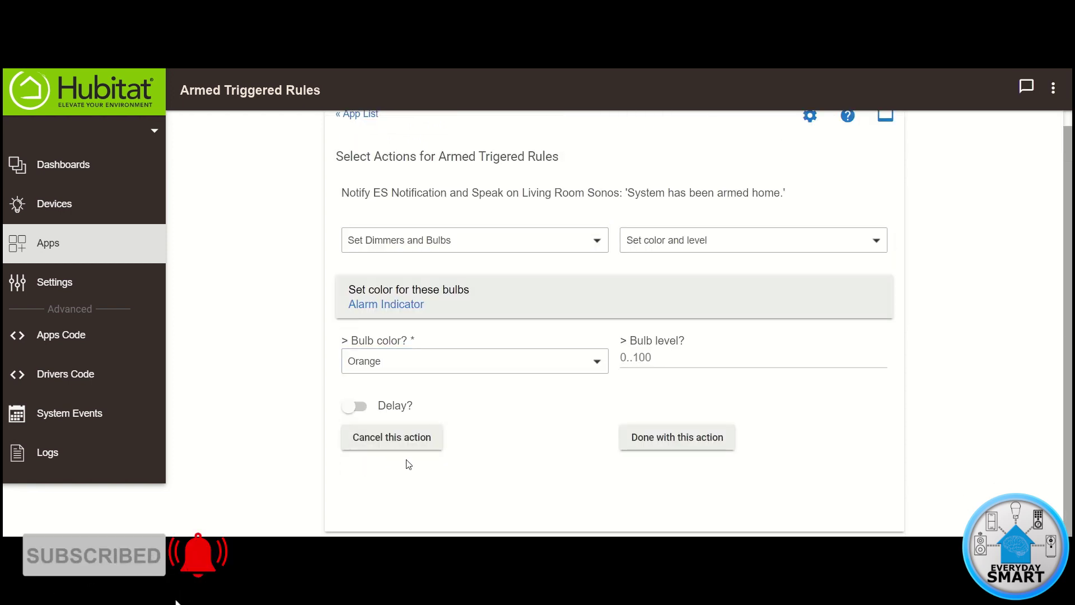
pyautogui.click(663, 361)
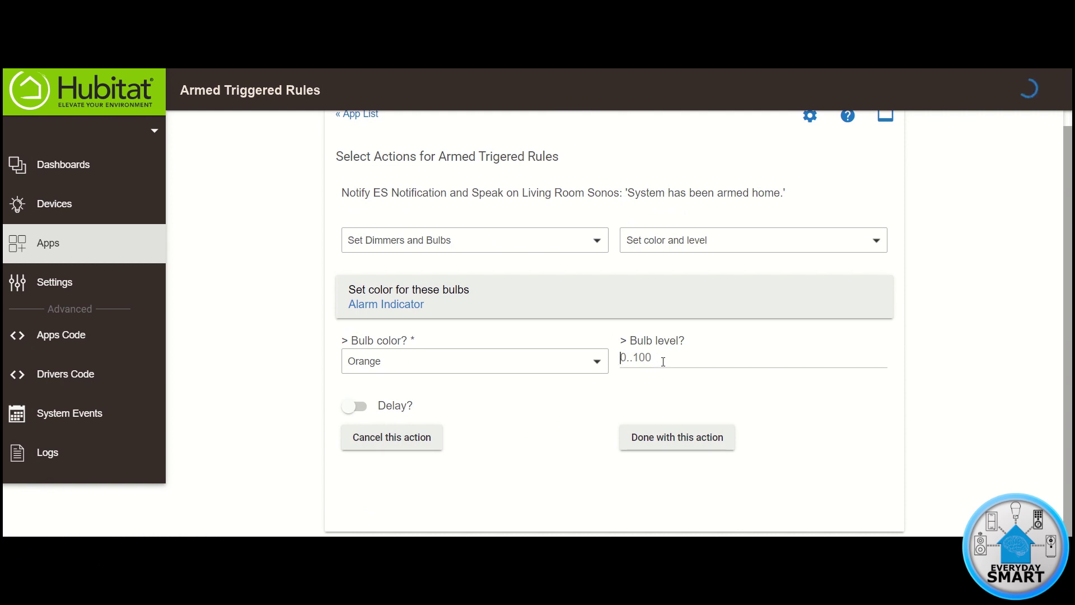
pyautogui.write('70')
pyautogui.click(677, 438)
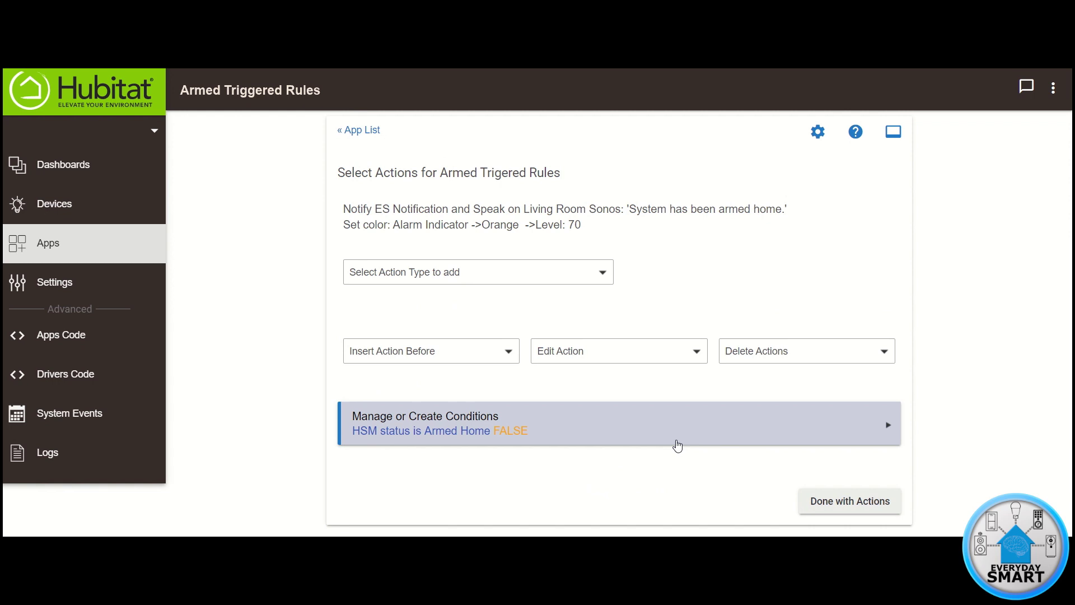
# Add a Lock locks action that locks the Door Lock
pyautogui.click(528, 274)
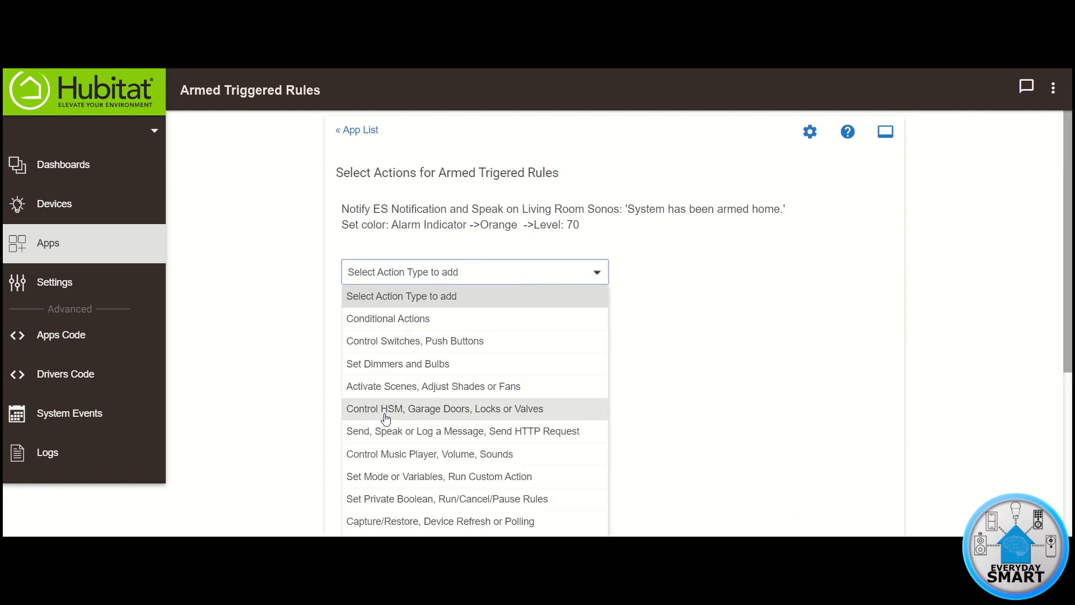
pyautogui.click(473, 412)
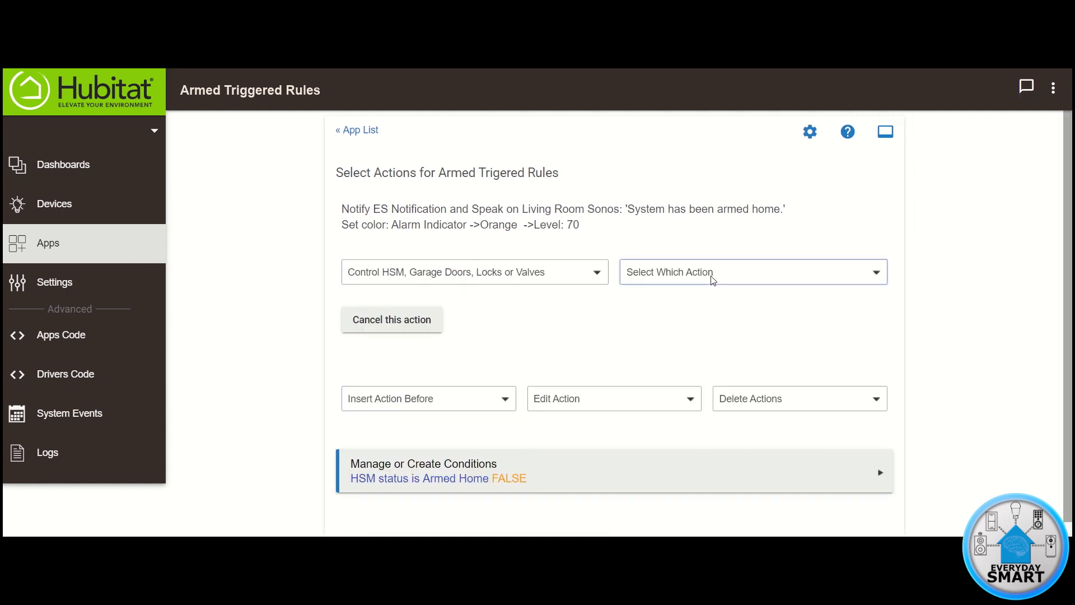
pyautogui.click(712, 278)
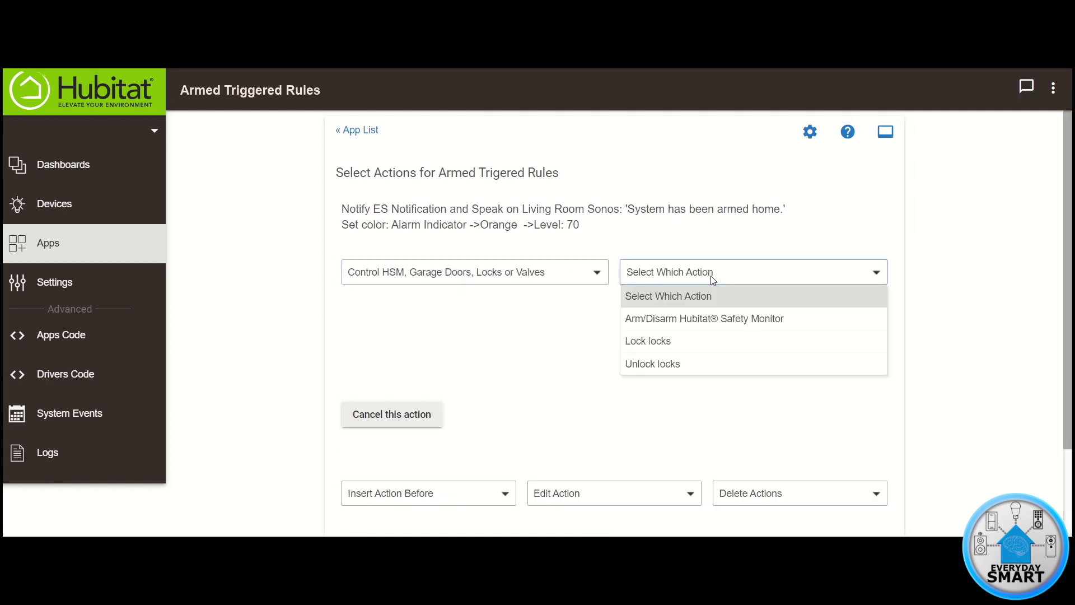
pyautogui.click(654, 343)
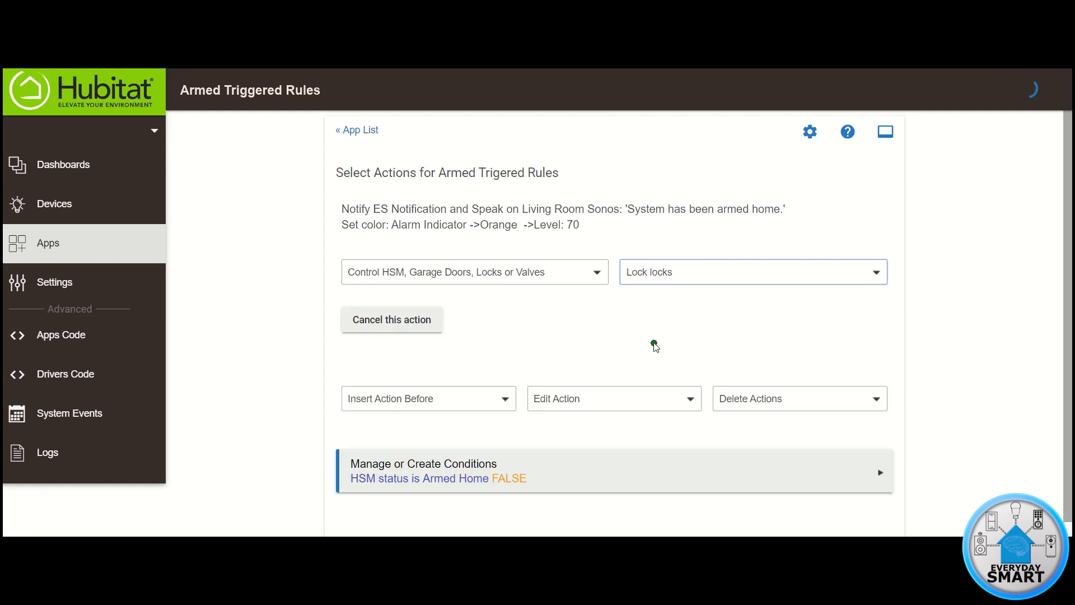
pyautogui.click(389, 335)
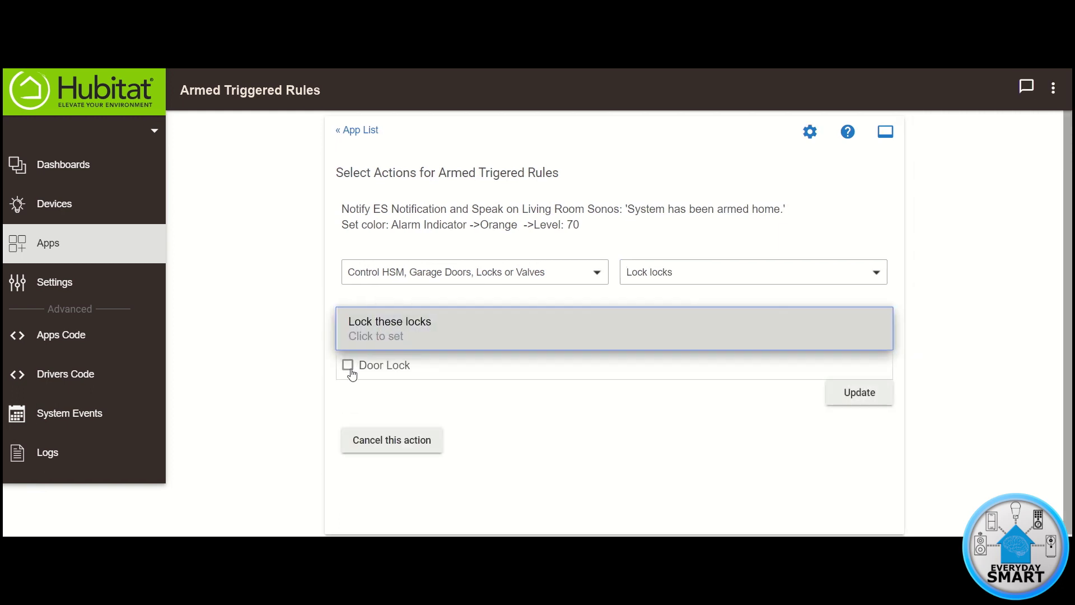
pyautogui.click(349, 370)
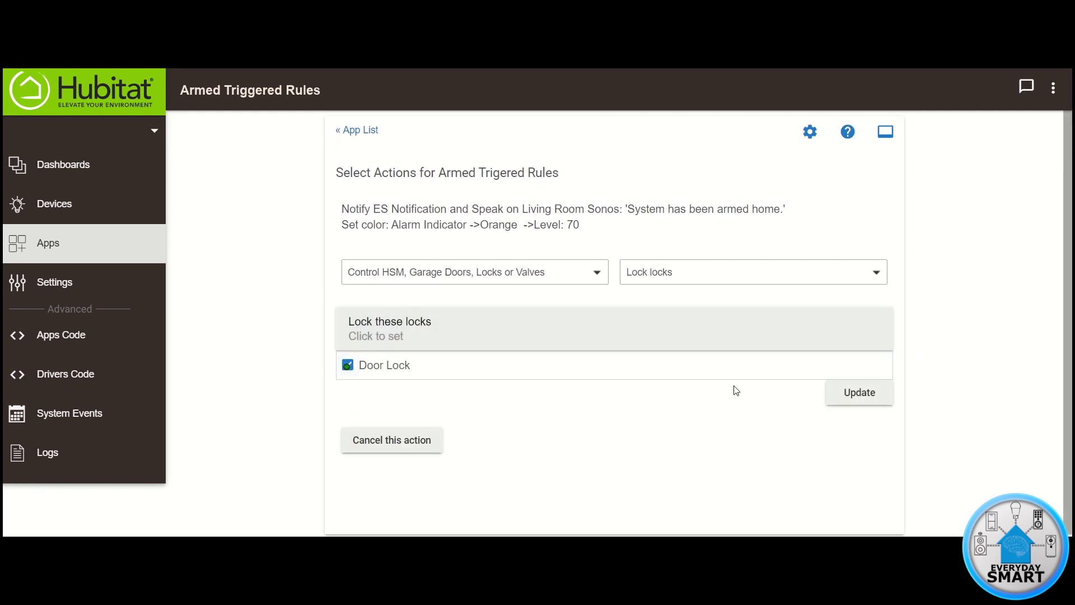
pyautogui.click(861, 404)
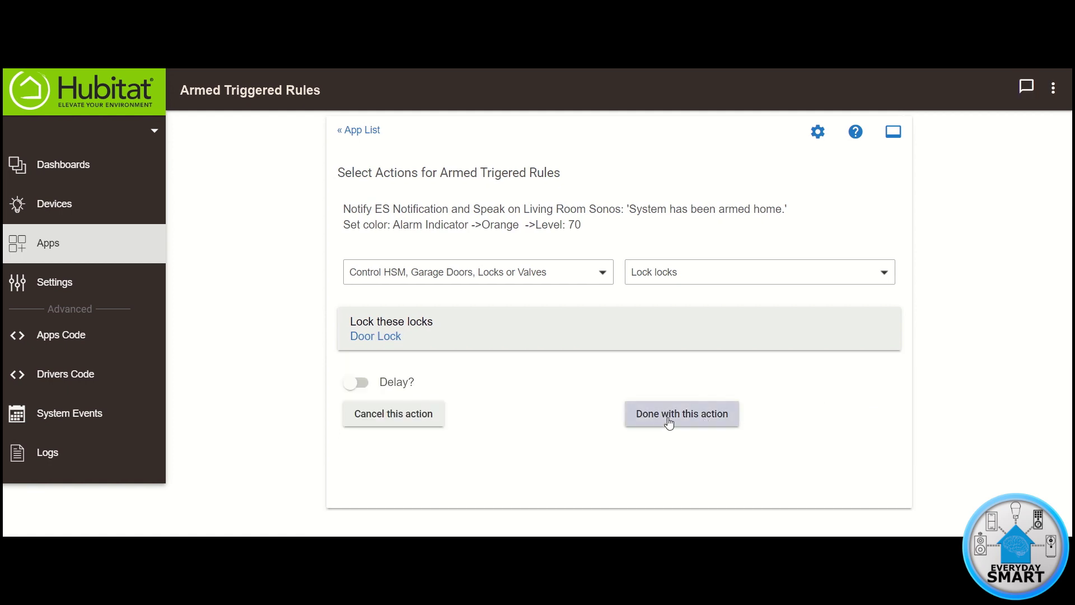
pyautogui.click(669, 421)
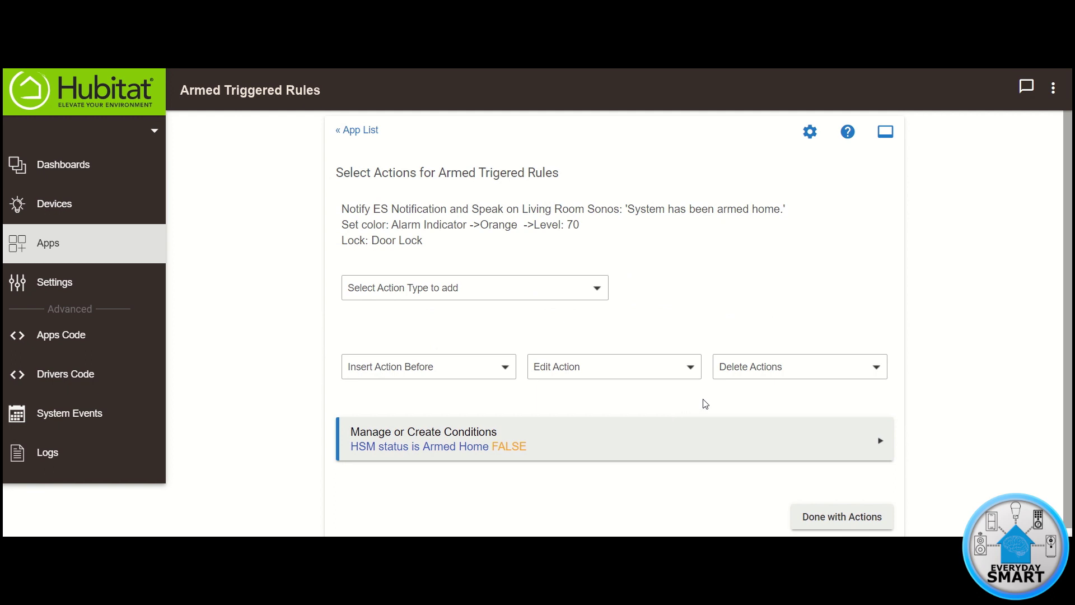
# Finish the actions, review the Define a Rule page, and save the rule
pyautogui.click(850, 520)
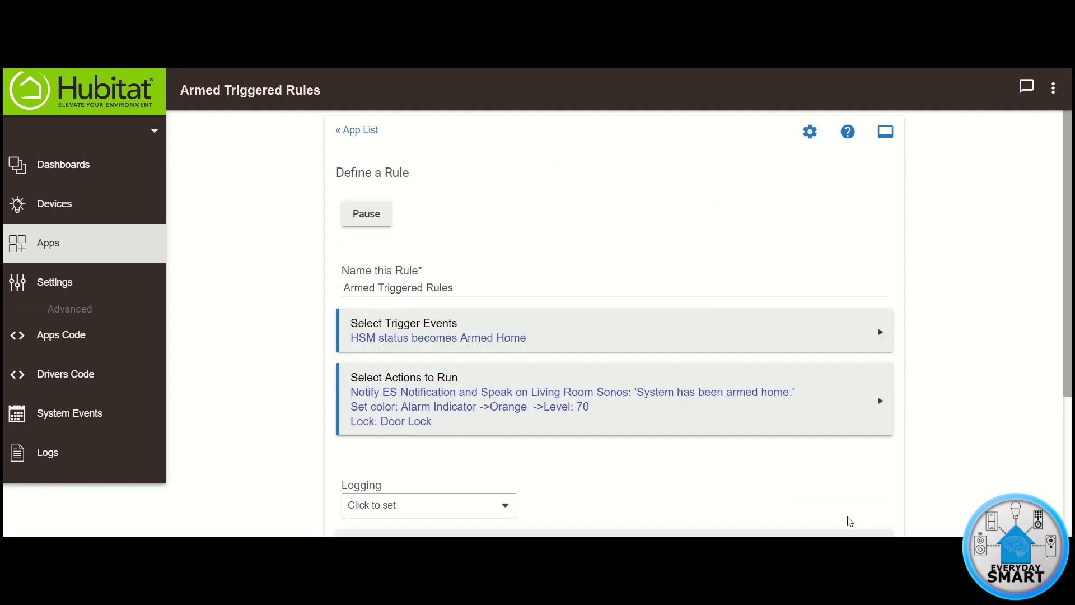
pyautogui.scroll(-1, 851, 489)
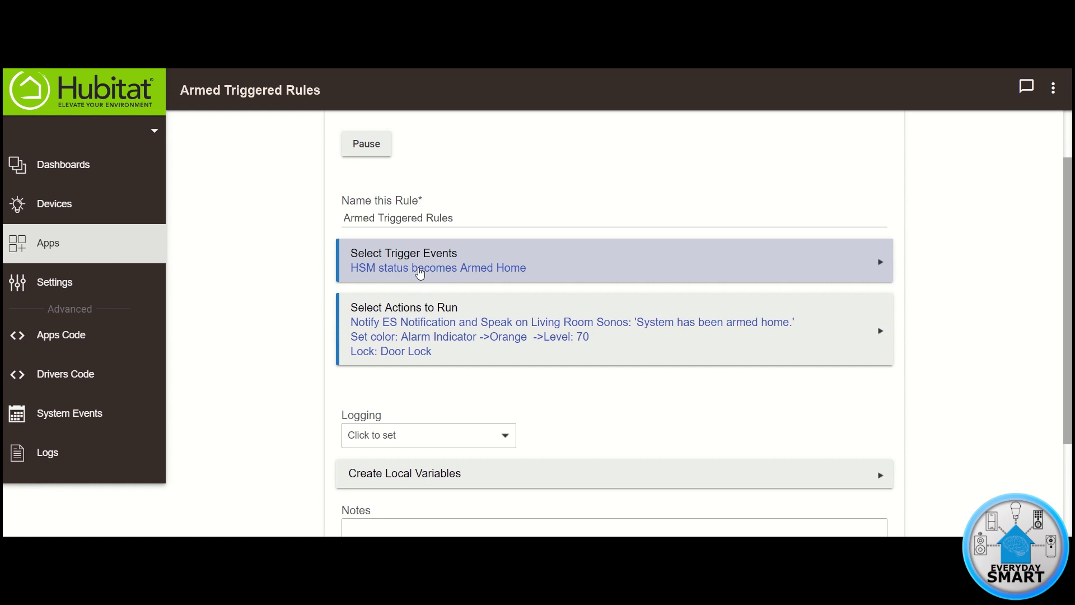
pyautogui.scroll(-3, 298, 302)
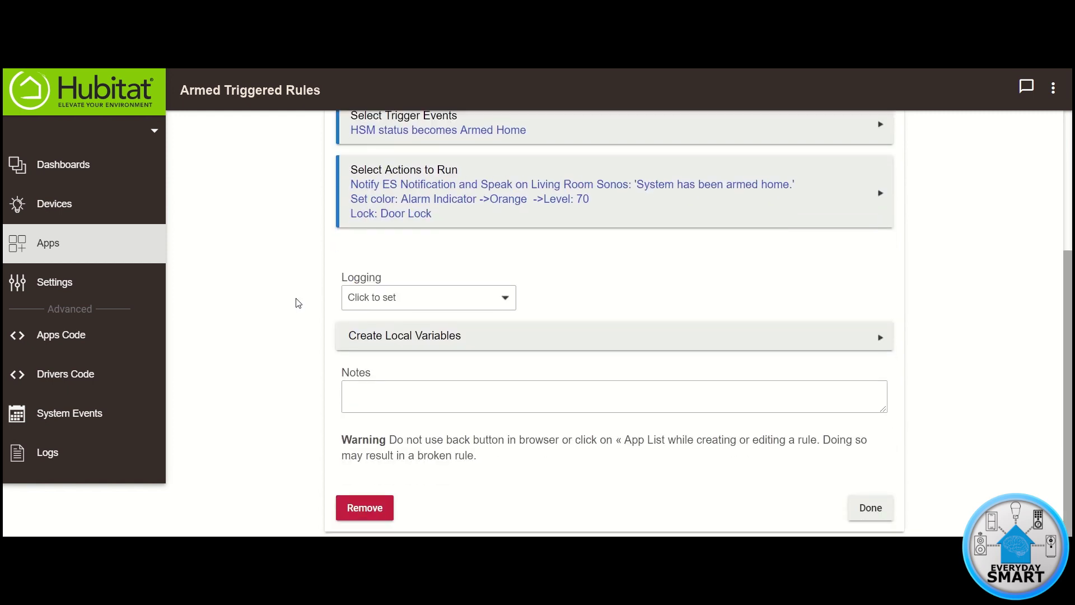
pyautogui.click(865, 507)
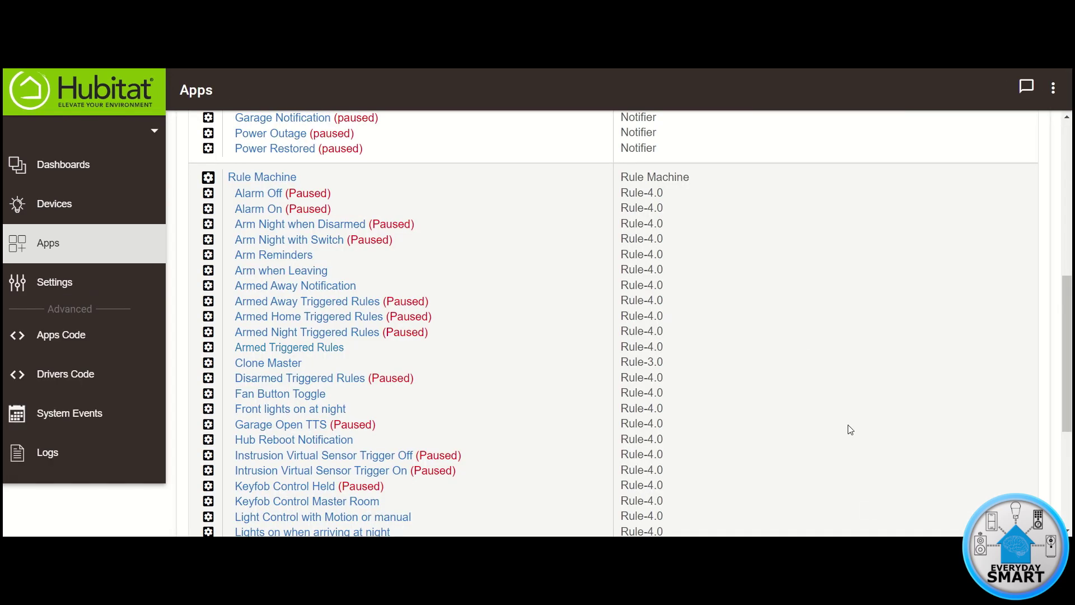
# Scroll up the Apps list to view the saved Armed Triggered Rules rule
pyautogui.scroll(1, 779, 330)
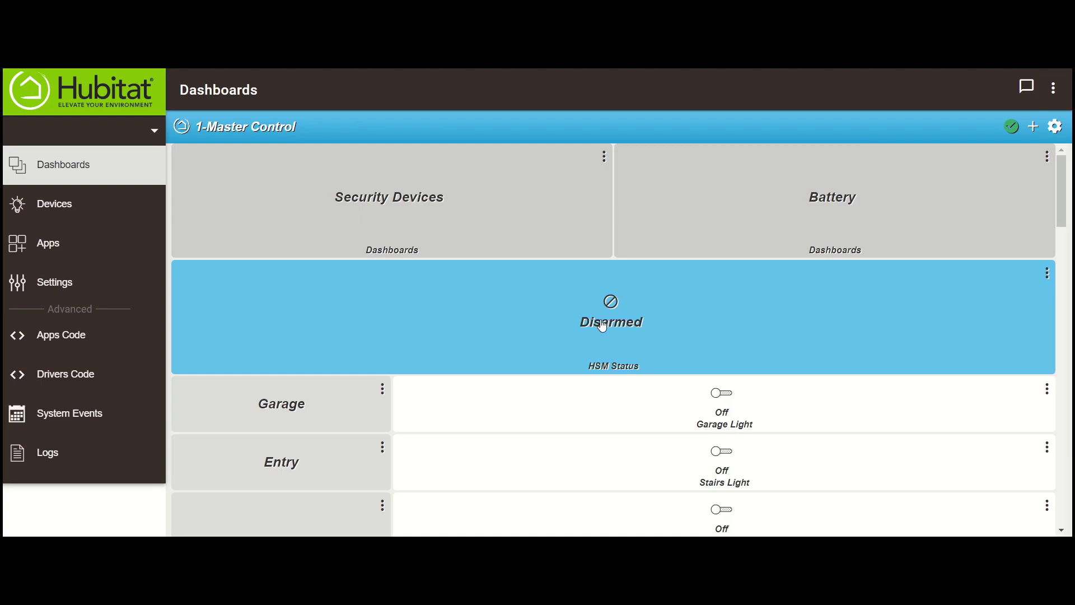
# Arm HSM to Armed Home from the dashboard, then close the Safety Monitor panel
pyautogui.click(609, 319)
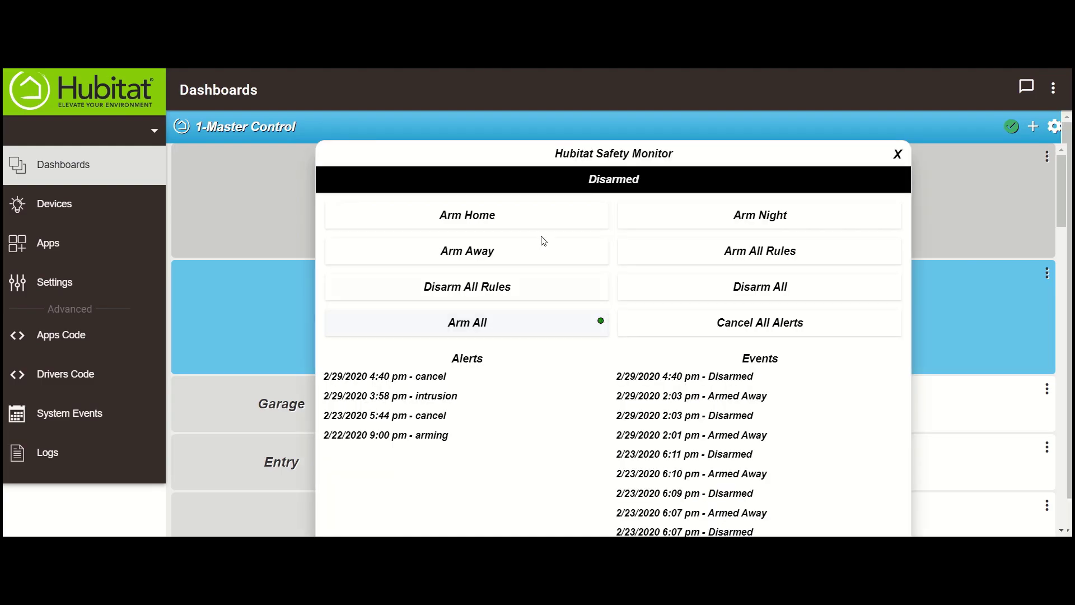
pyautogui.click(466, 215)
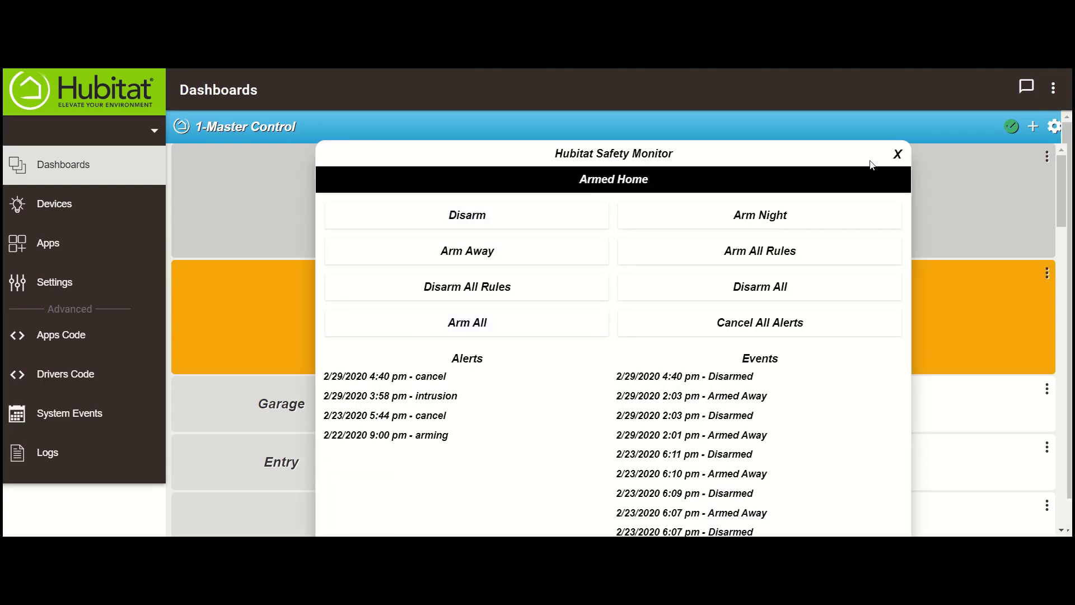
pyautogui.click(898, 154)
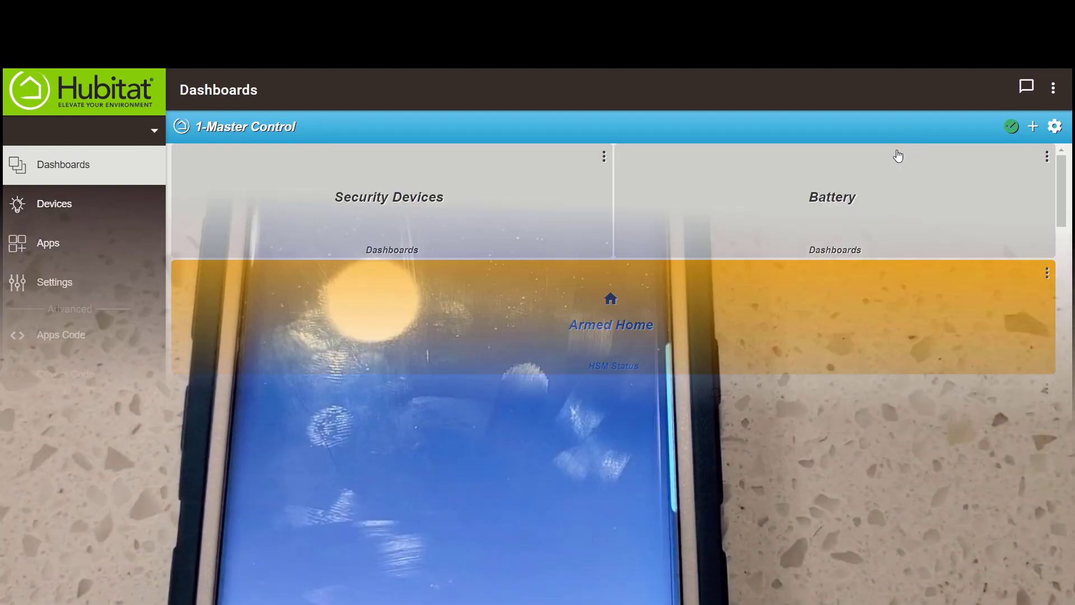